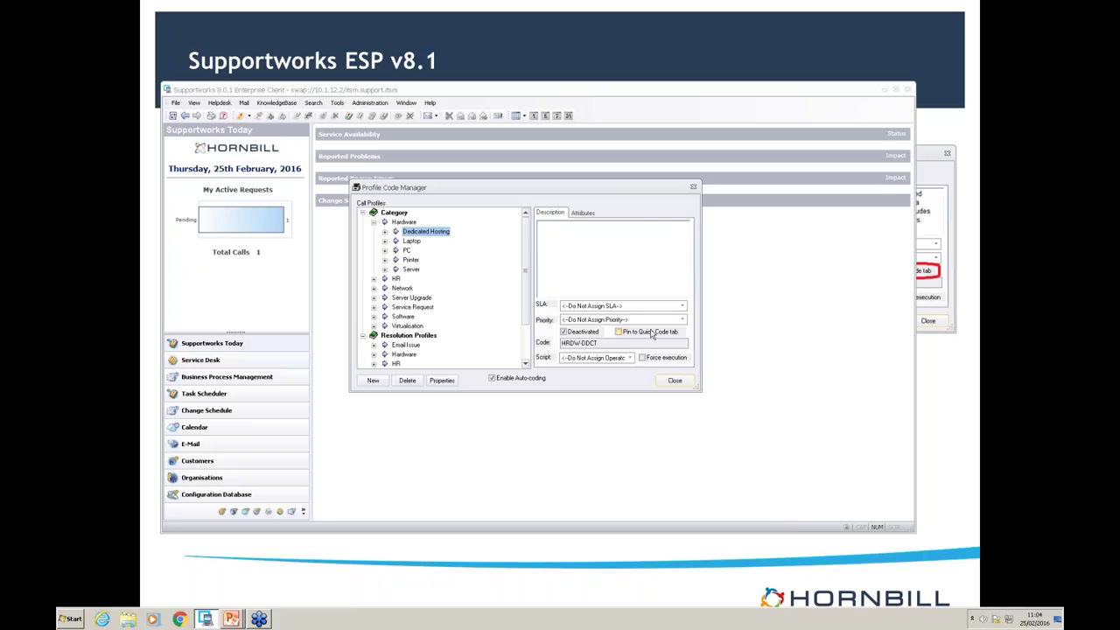
Step: Inspect the descriptions and codes of the Laptop, Network and Software profiles
left_click(412, 243)
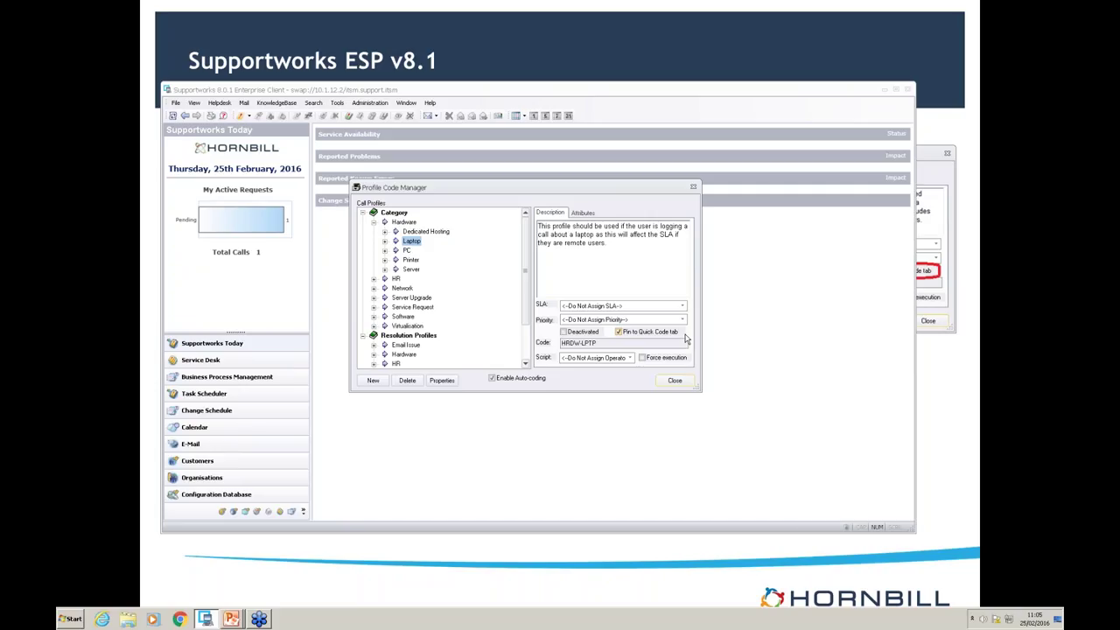
left_click(411, 290)
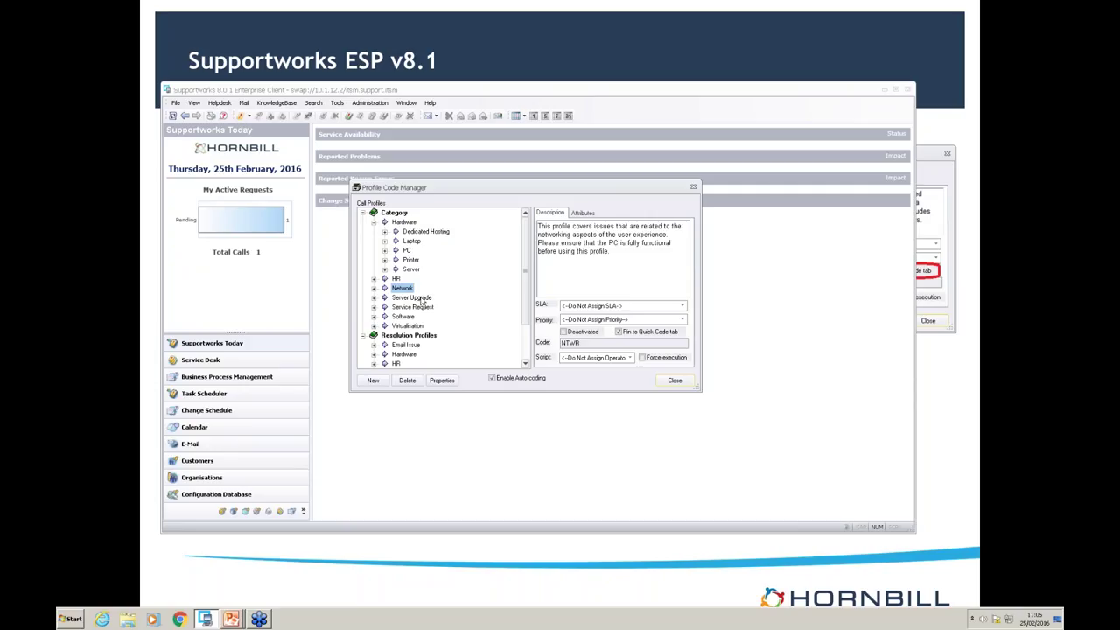
left_click(407, 318)
Step: Expand Laptop, Laptop > Power and Server to reveal their sub-profiles
left_click(414, 242)
left_click(386, 240)
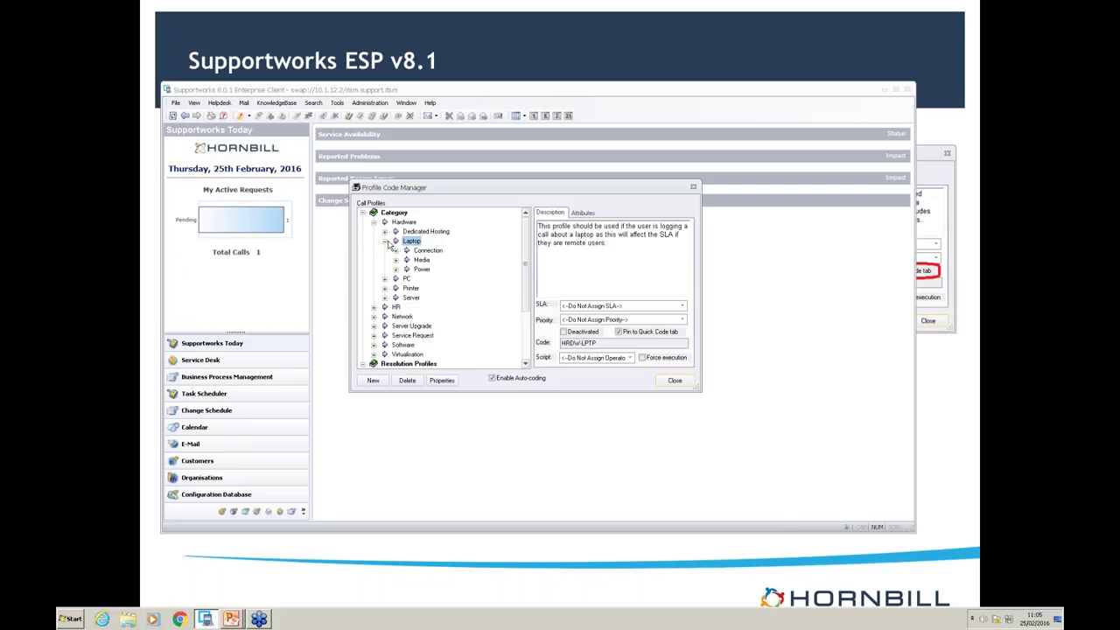
left_click(406, 270)
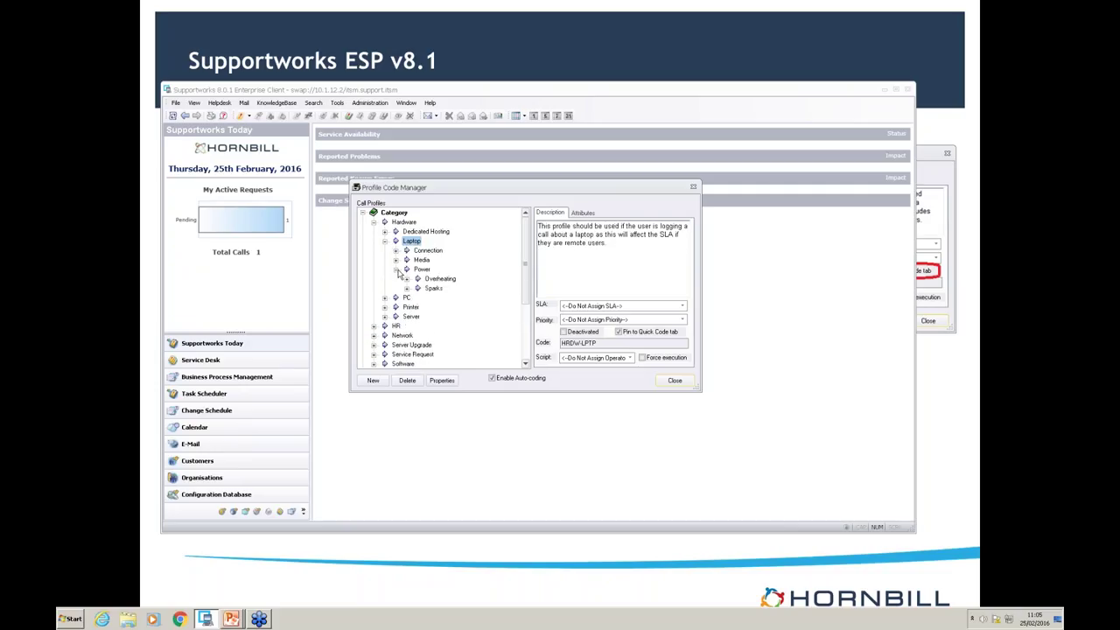
left_click(422, 269)
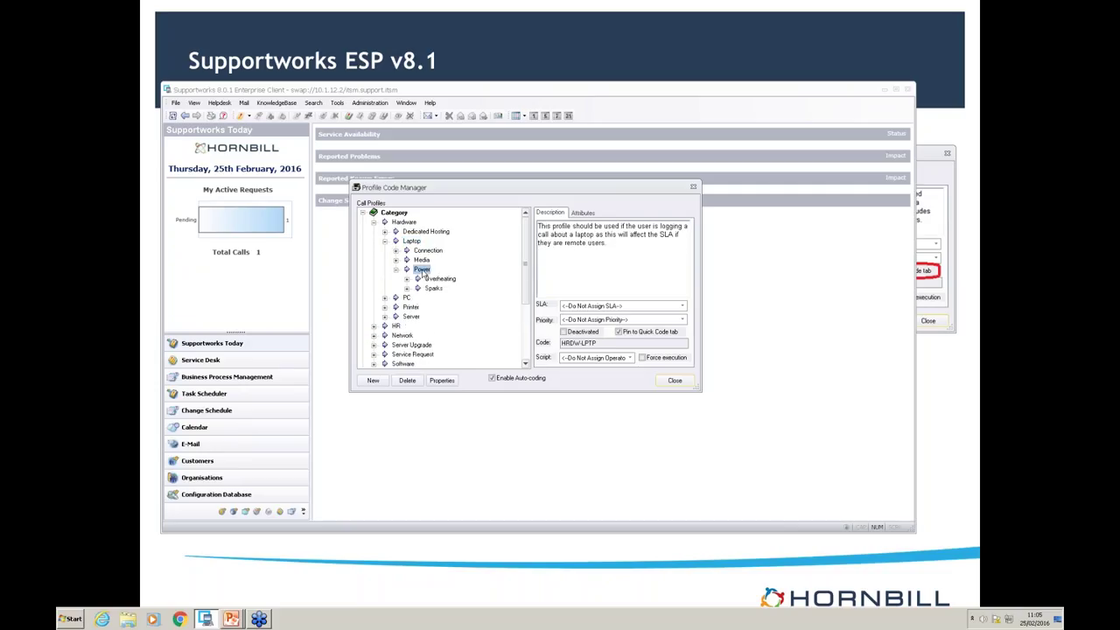
left_click(385, 317)
left_click(410, 317)
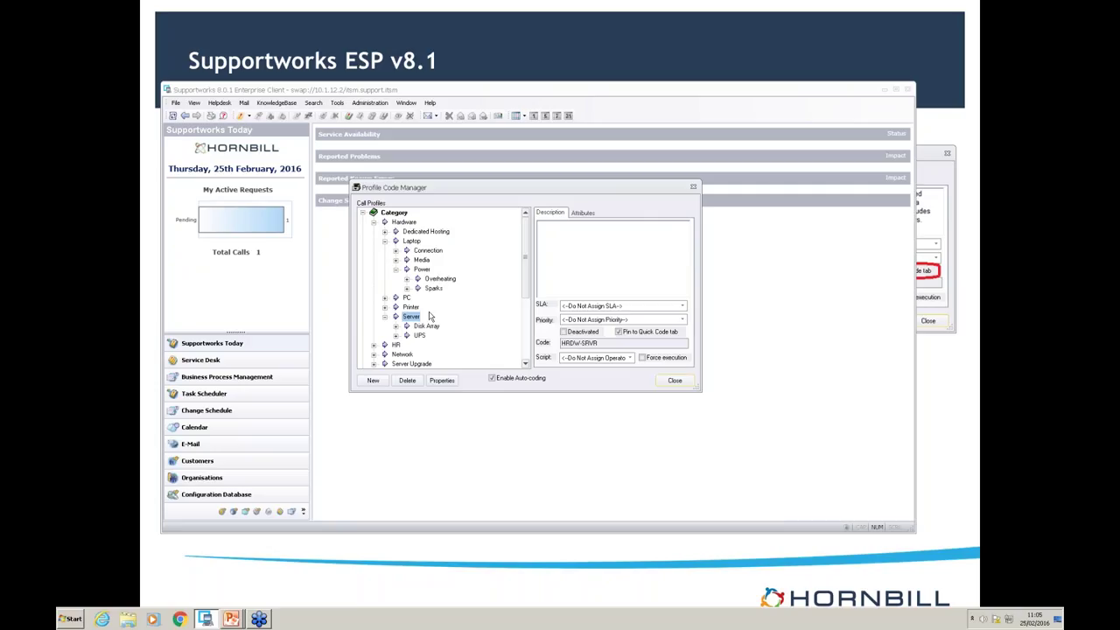
Step: Check that the laptop Power code ends in PWR0, then select Server as the parent
left_click(424, 270)
left_click_drag(617, 344, 599, 345)
left_click(412, 318)
Step: Enter a new Power level under Server with code PWR0, declining duplication at first
left_click(372, 380)
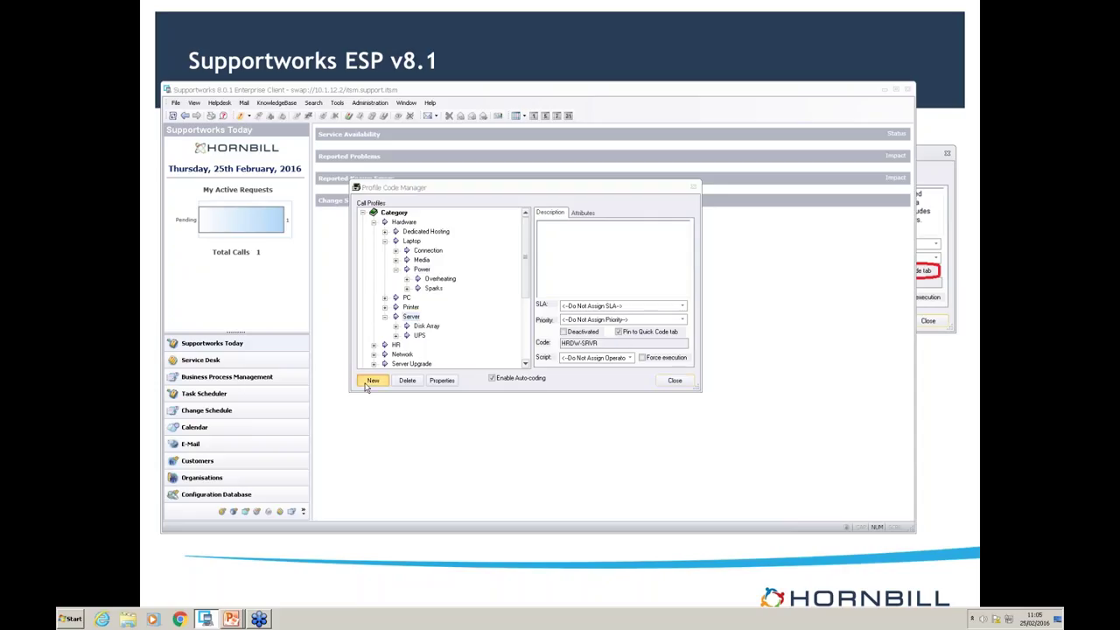
type("Power")
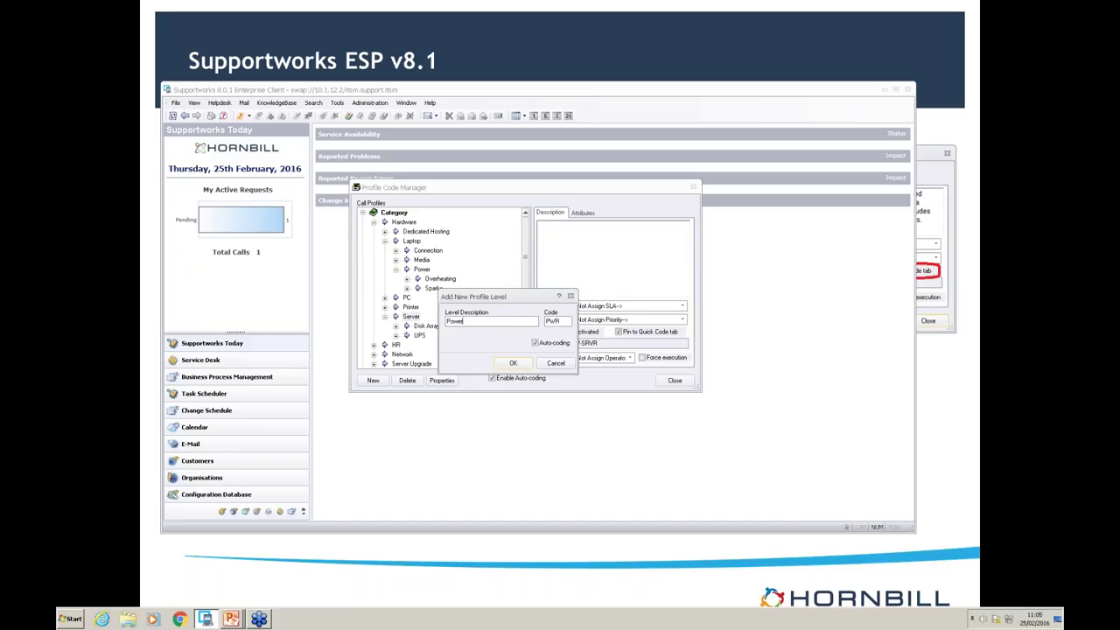
key("Tab")
key("Tab")
type("0")
left_click(508, 362)
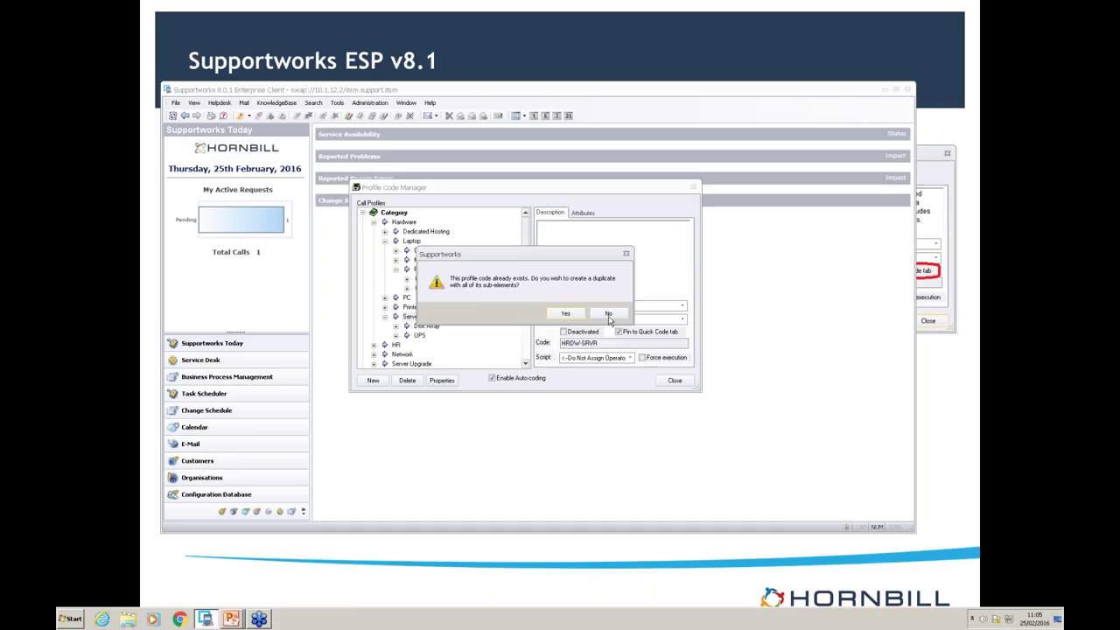
left_click(609, 317)
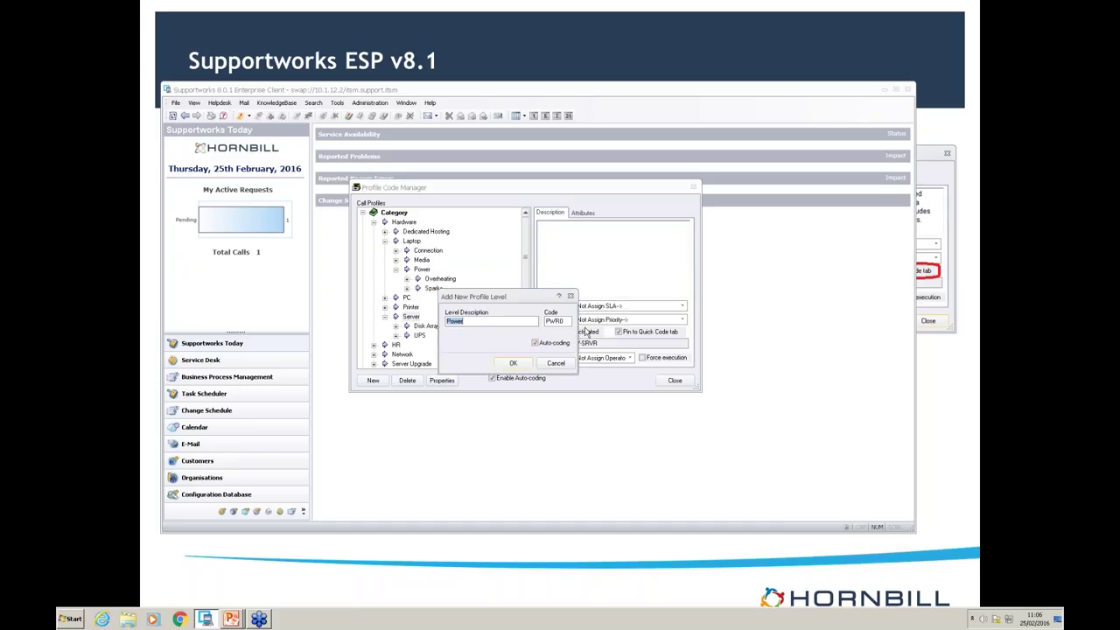
Step: Reconfirm the Power level HRDW-SRVR-PWR0 and accept duplicating its sub-elements
left_click_drag(569, 321, 546, 323)
left_click(511, 363)
left_click(554, 316)
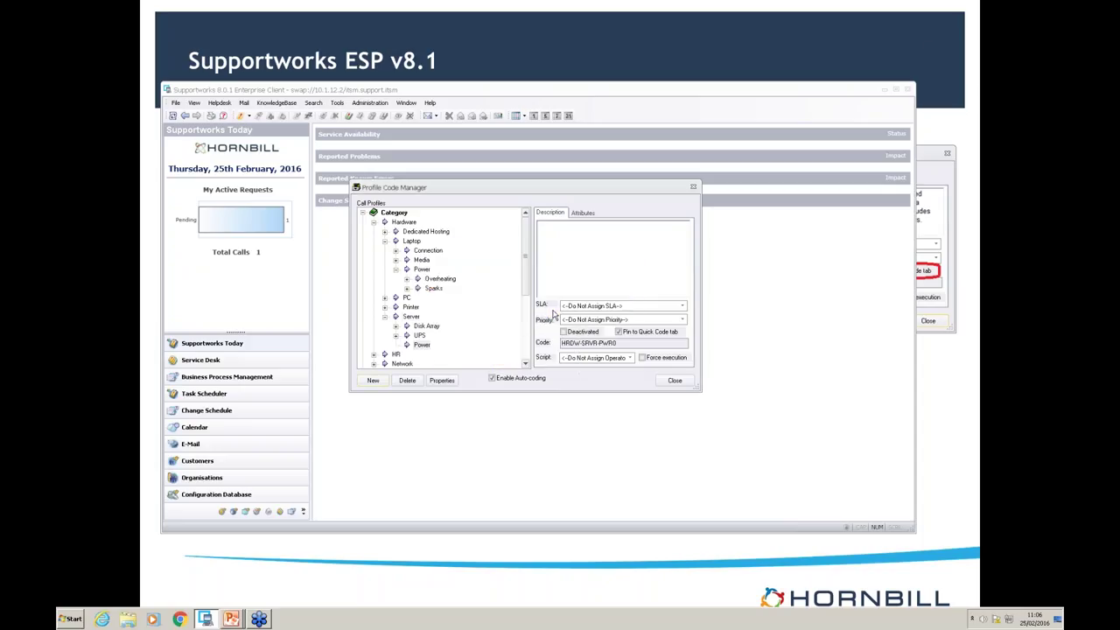
Step: Delete the Power profile under Server, collapse Laptop > Power, and select Dedicated Hosting
left_click(385, 318)
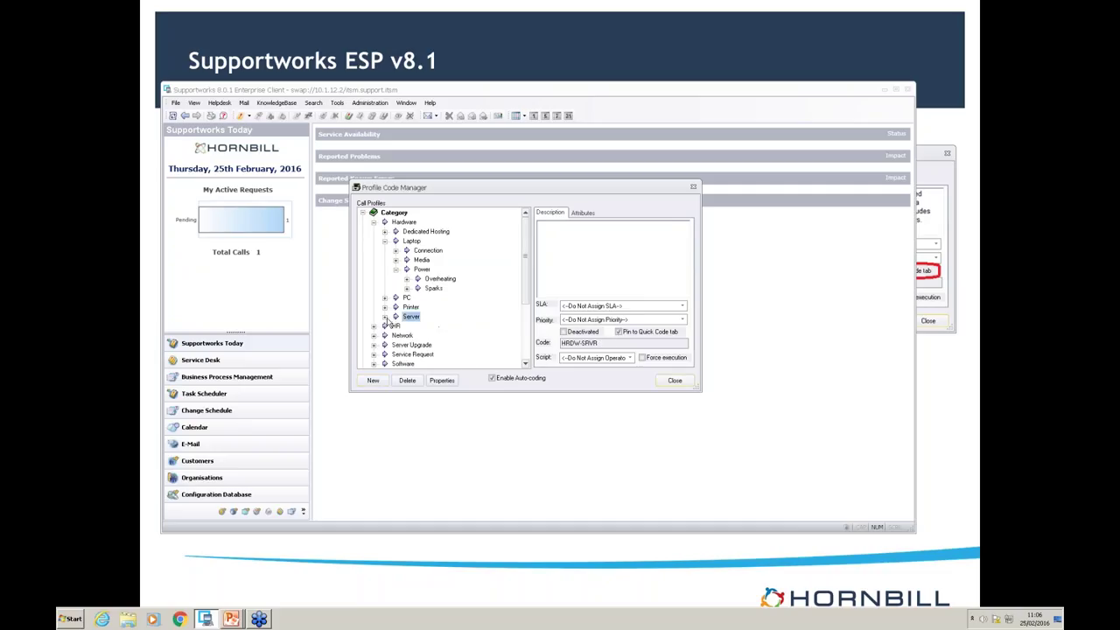
left_click(385, 317)
left_click(395, 335)
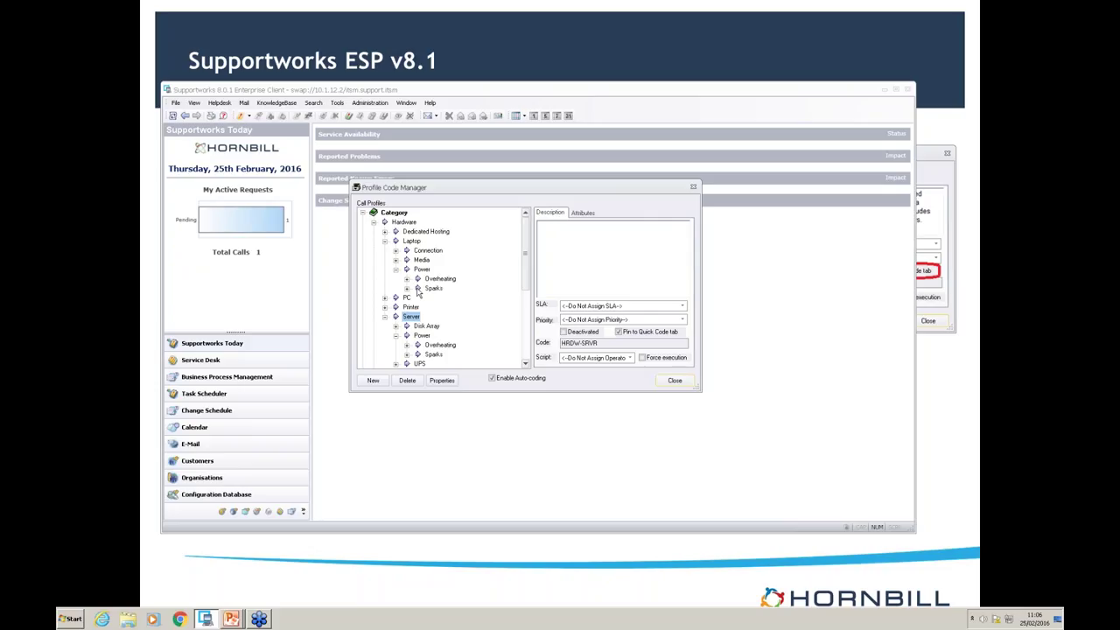
left_click(423, 336)
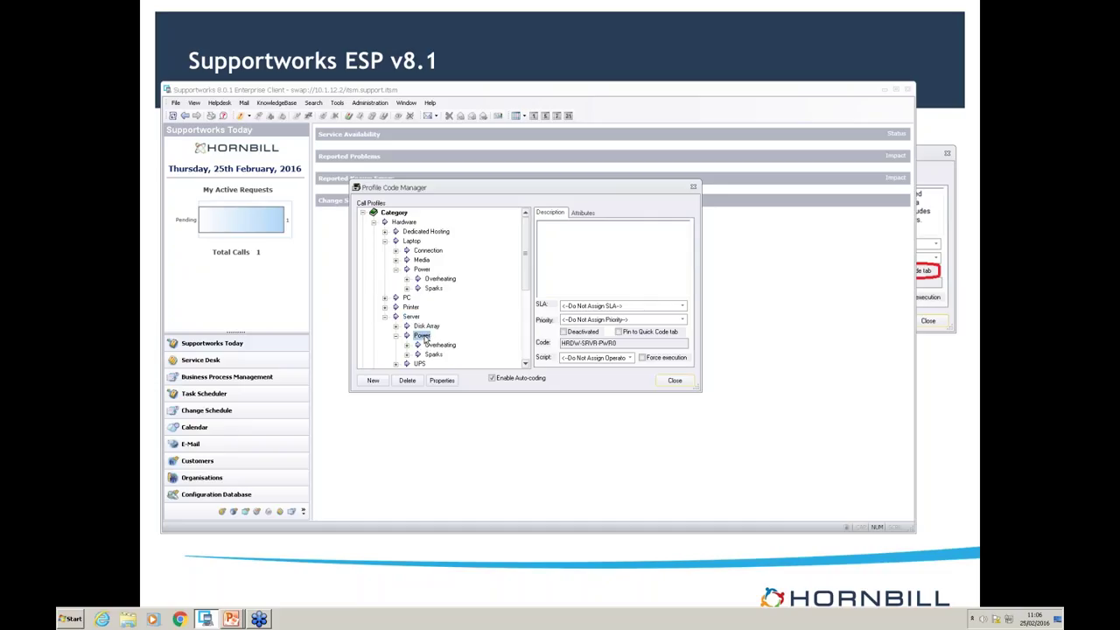
left_click(408, 381)
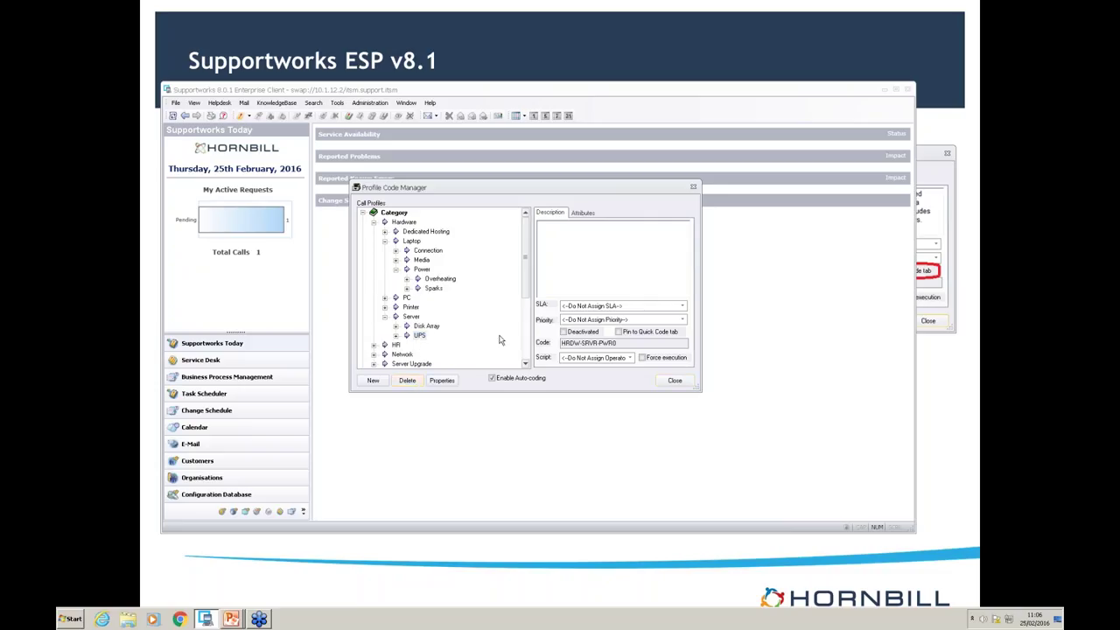
left_click(396, 270)
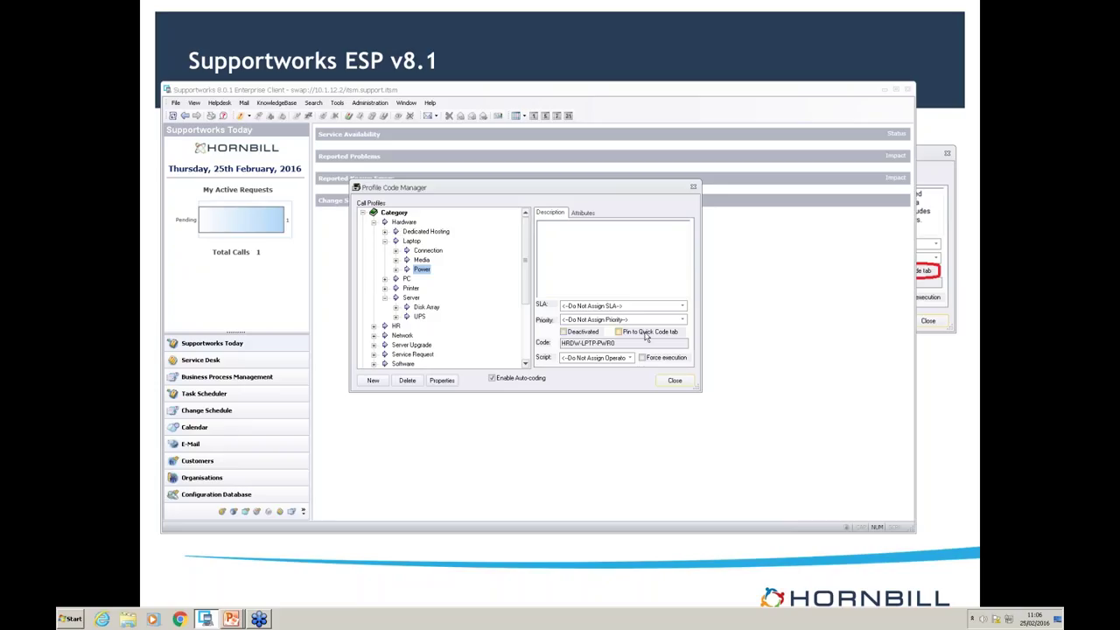
left_click(428, 233)
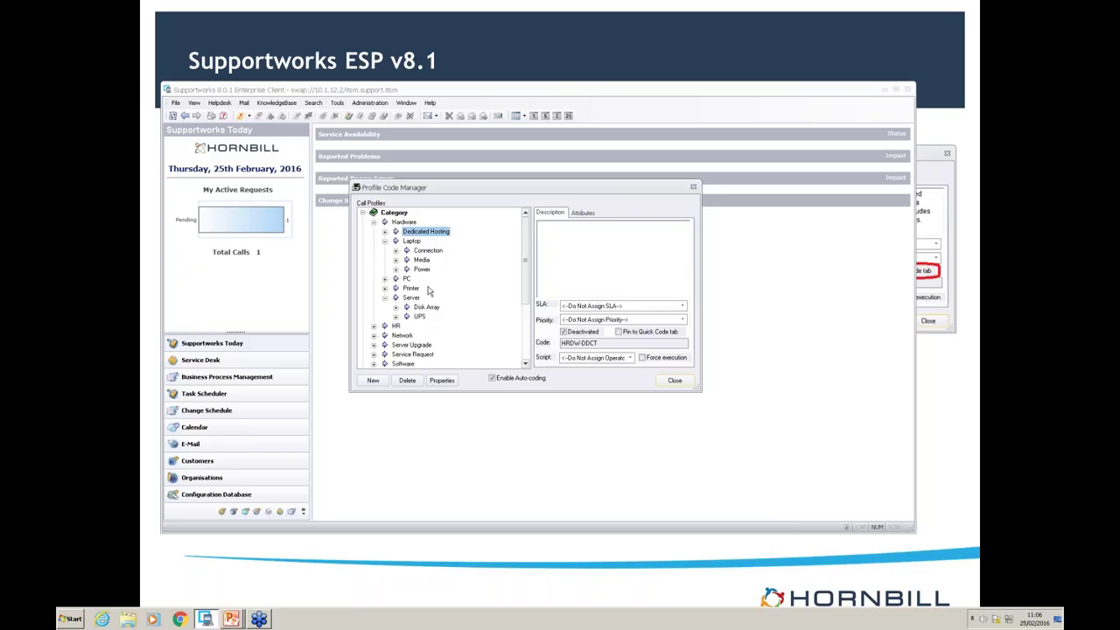
Step: Close the Profile Code Manager and start logging a new Incident
left_click(669, 383)
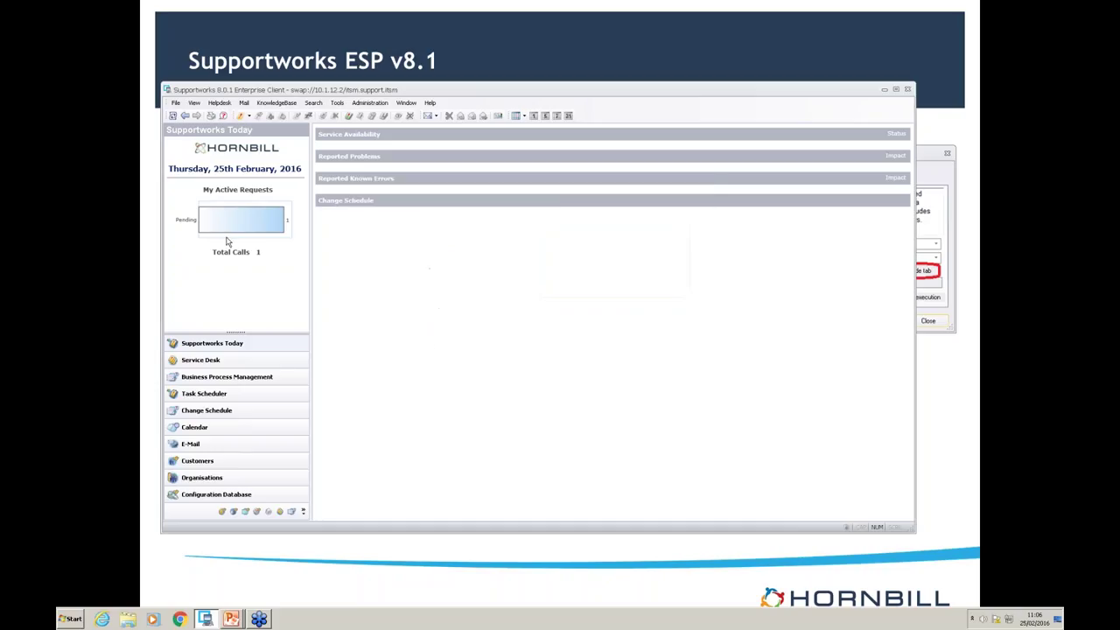
left_click(249, 115)
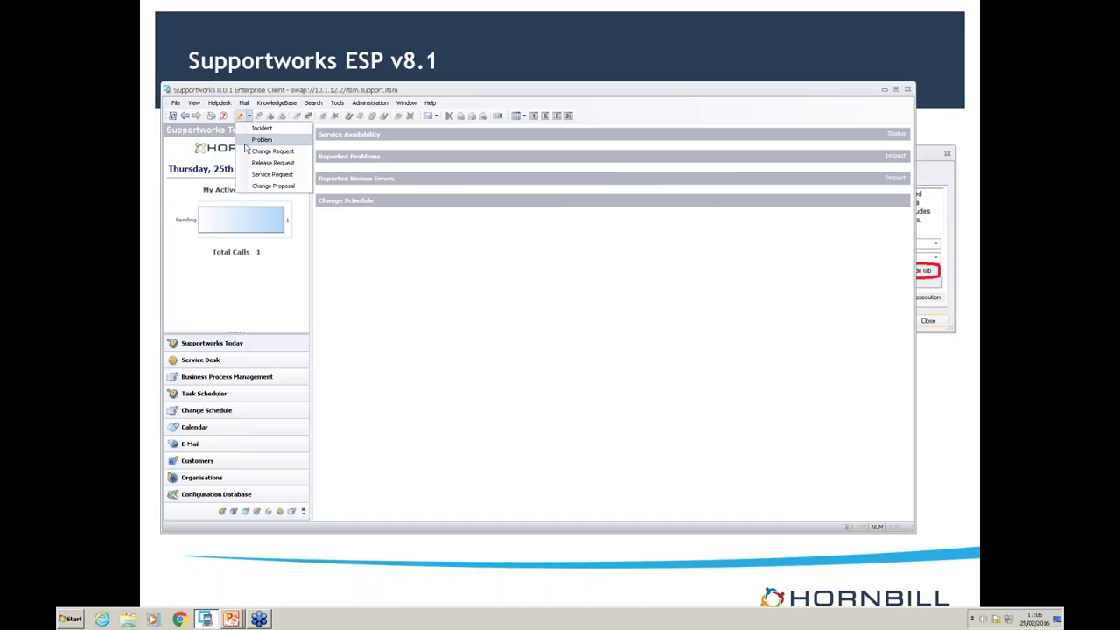
left_click(260, 139)
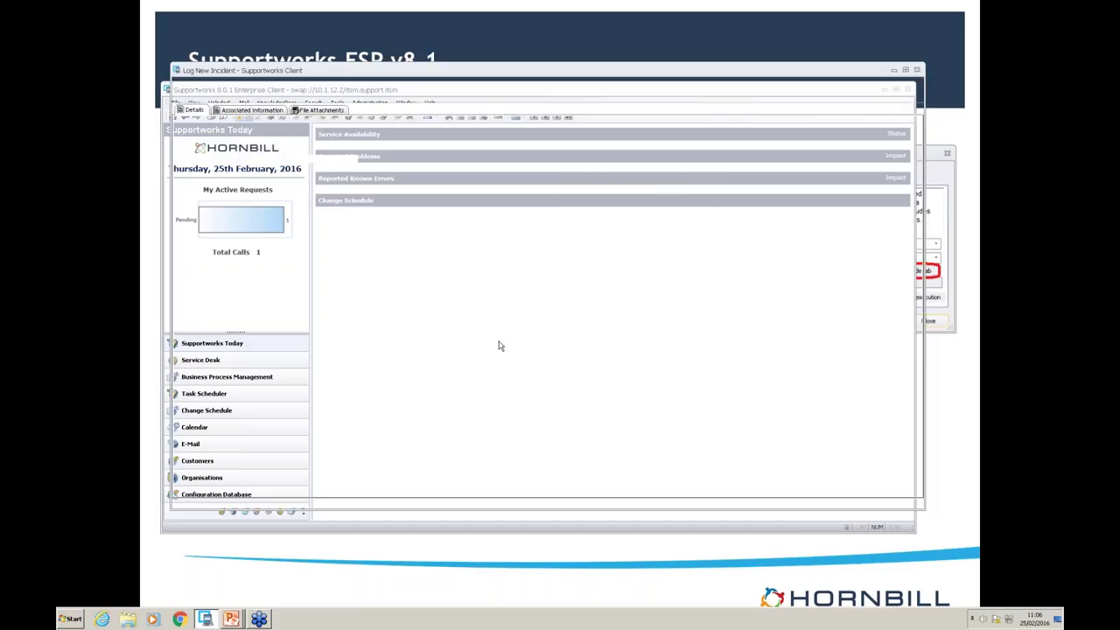
Step: In Choose Profile, select Hardware and Laptop, then search for 'power'
left_click(242, 282)
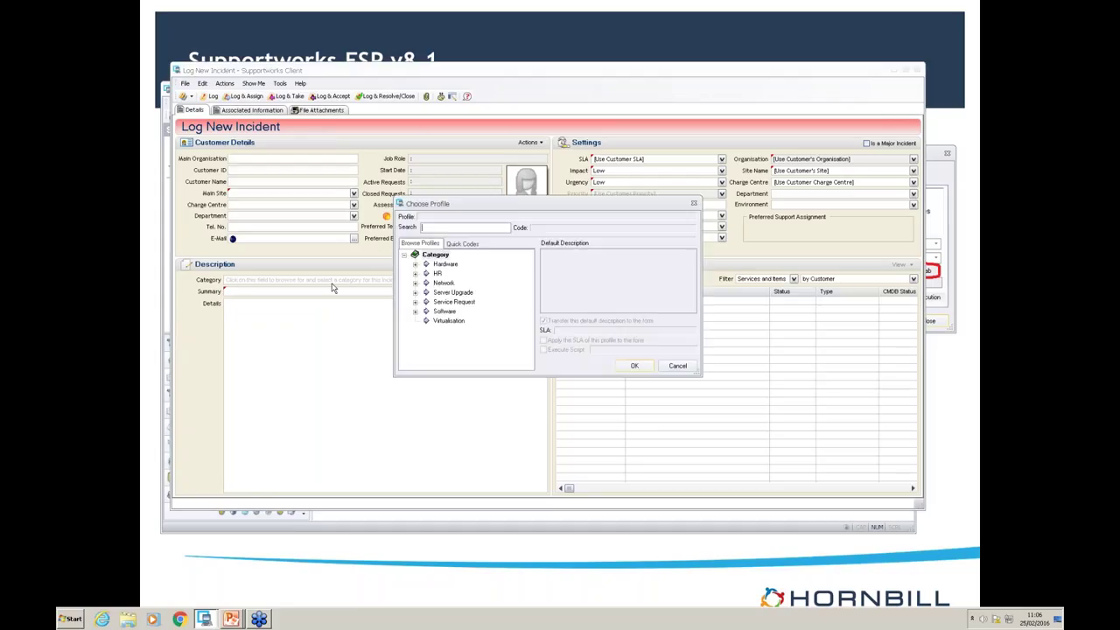
left_click(416, 264)
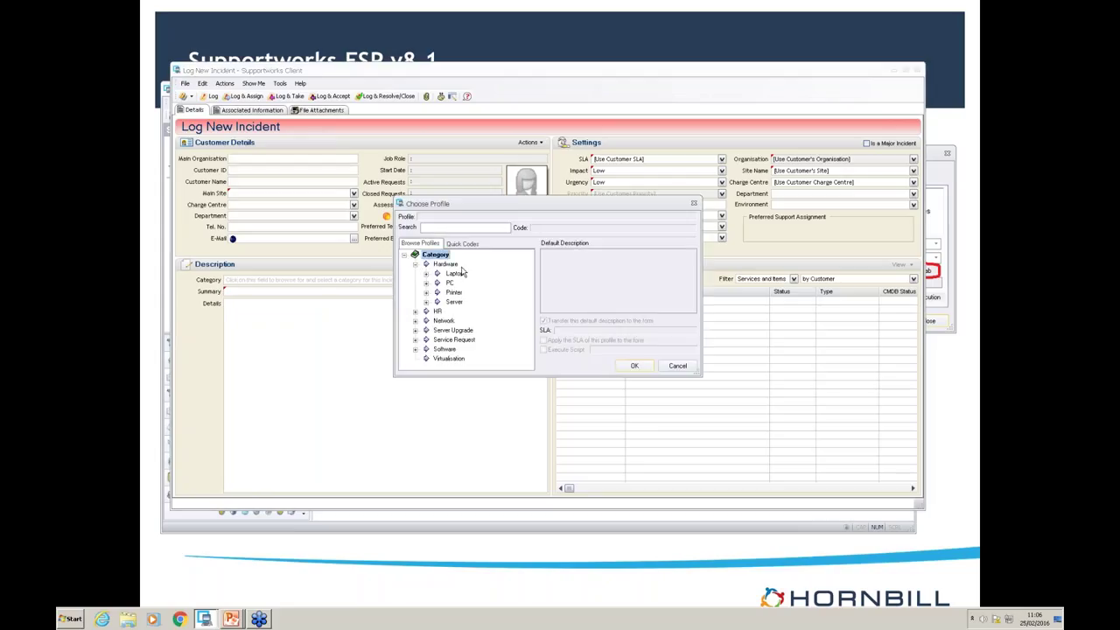
left_click(449, 265)
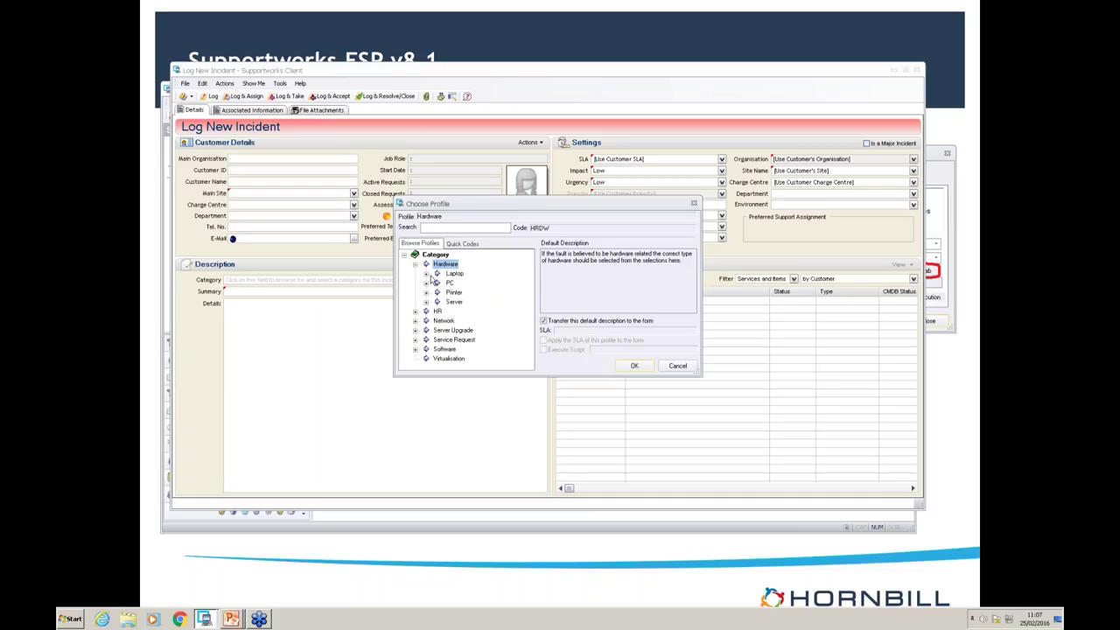
left_click(462, 275)
left_click(469, 229)
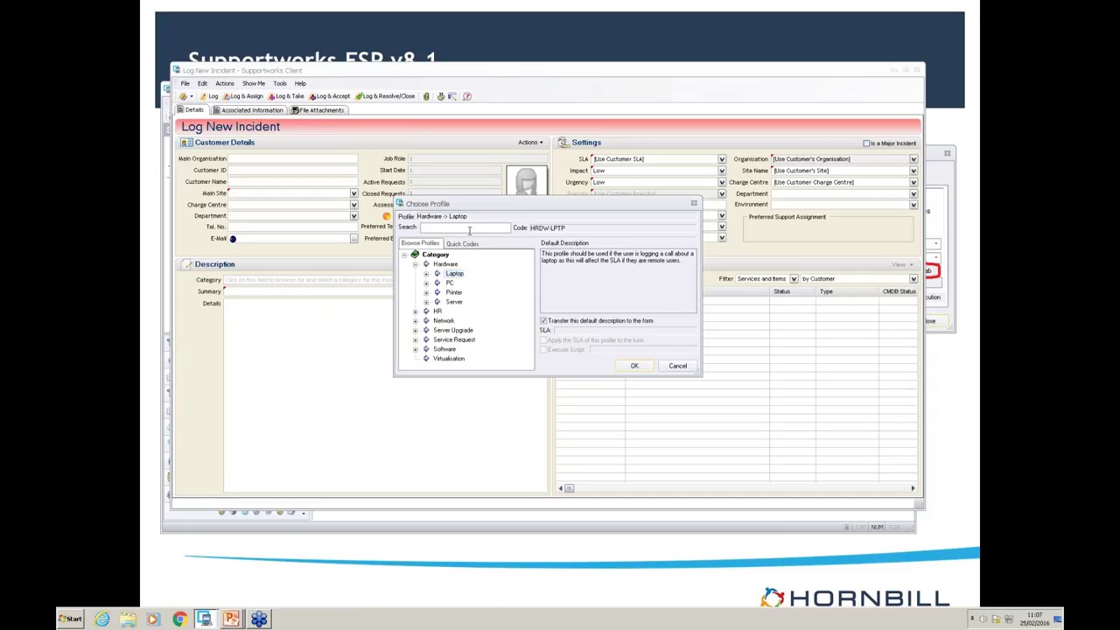
type("power")
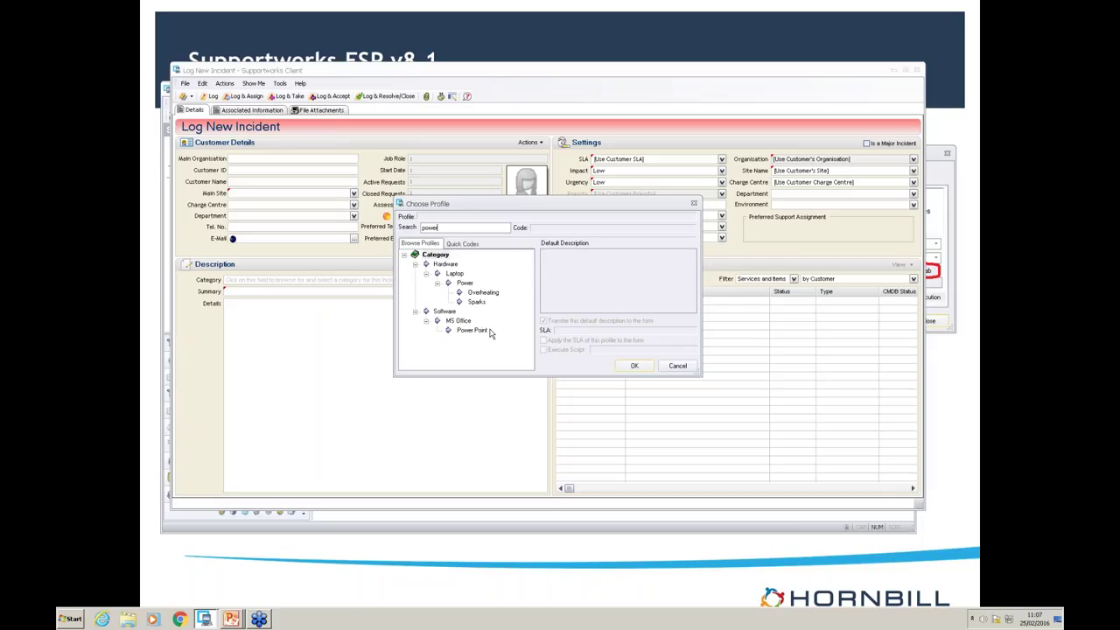
Step: Set the category to Hardware -> Laptop via Quick Codes, then review its code HRDW-LPTP
left_click(463, 244)
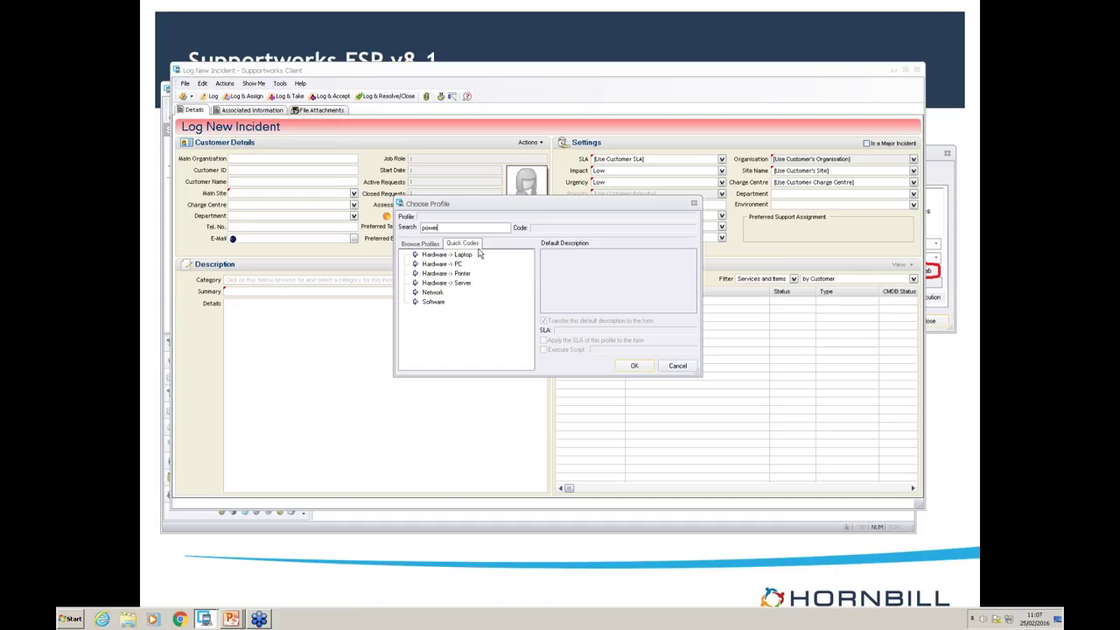
left_click(469, 256)
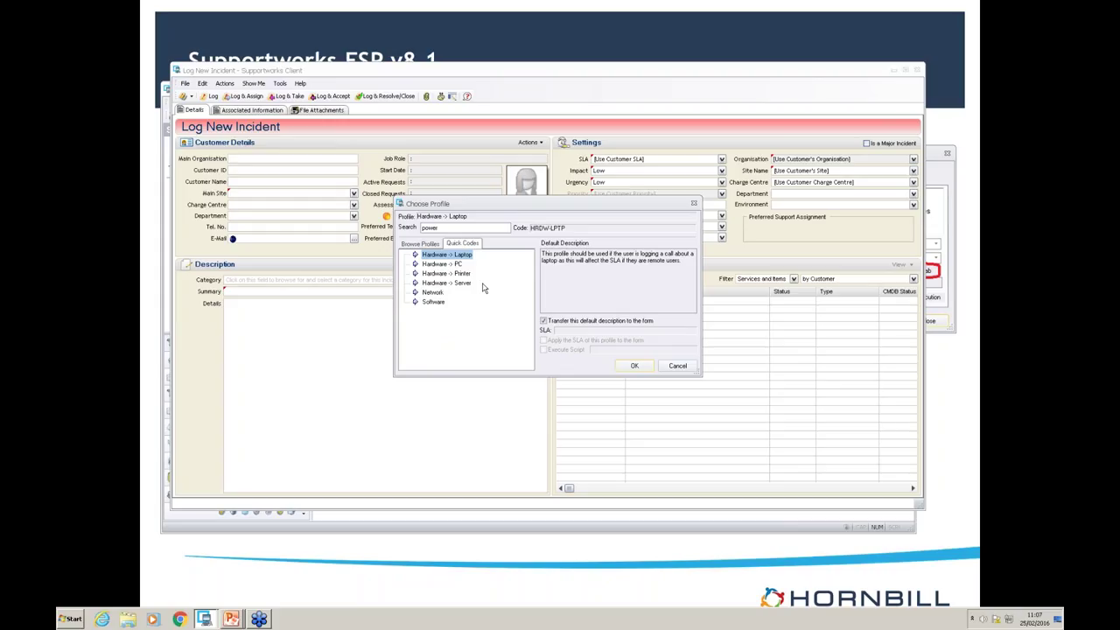
left_click(628, 367)
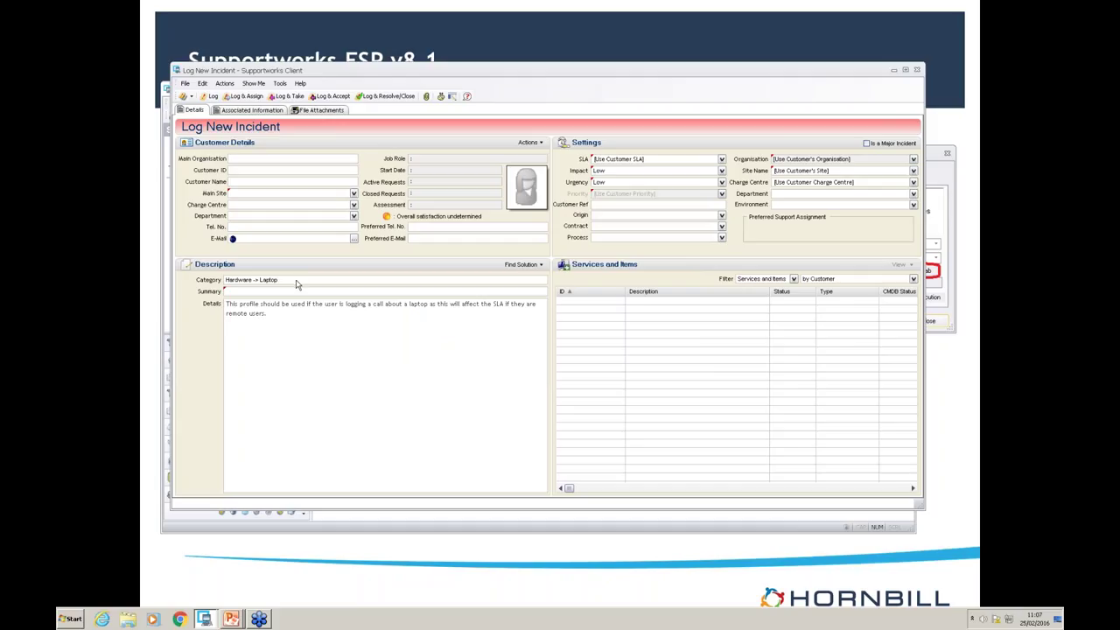
left_click(296, 284)
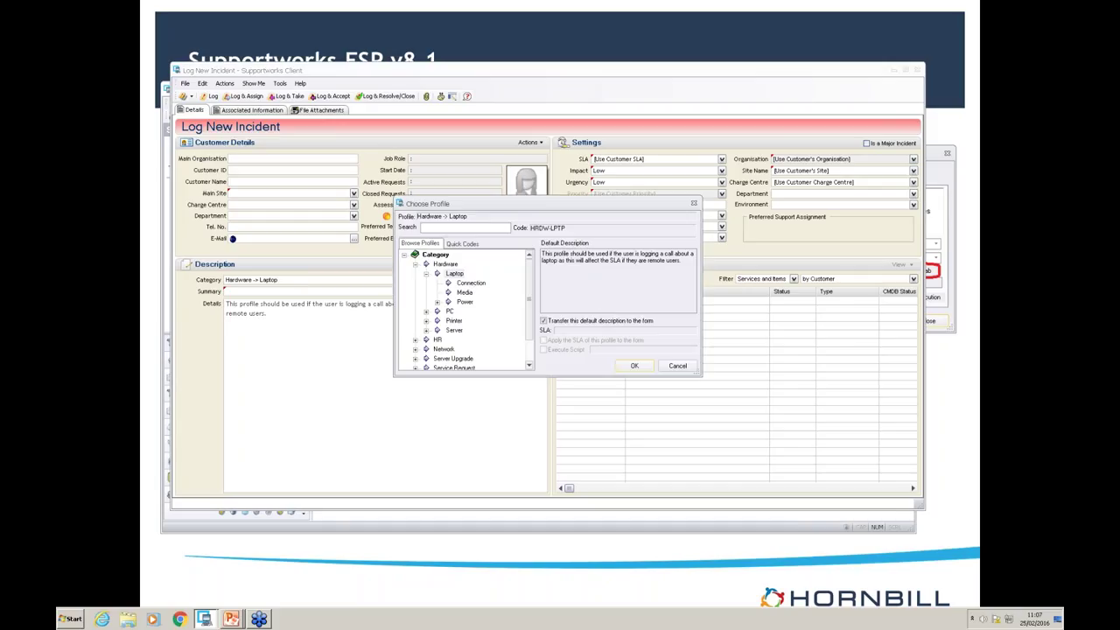
left_click_drag(566, 229, 529, 227)
left_click(676, 366)
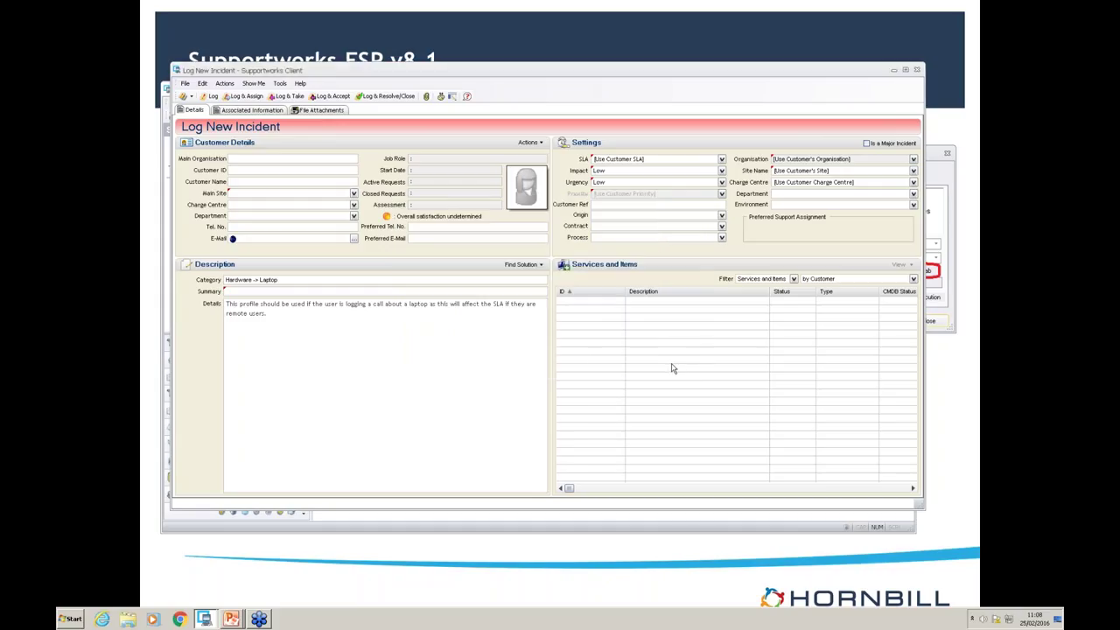
Step: Close the current incident window and log a fresh new Incident
right_click(859, 73)
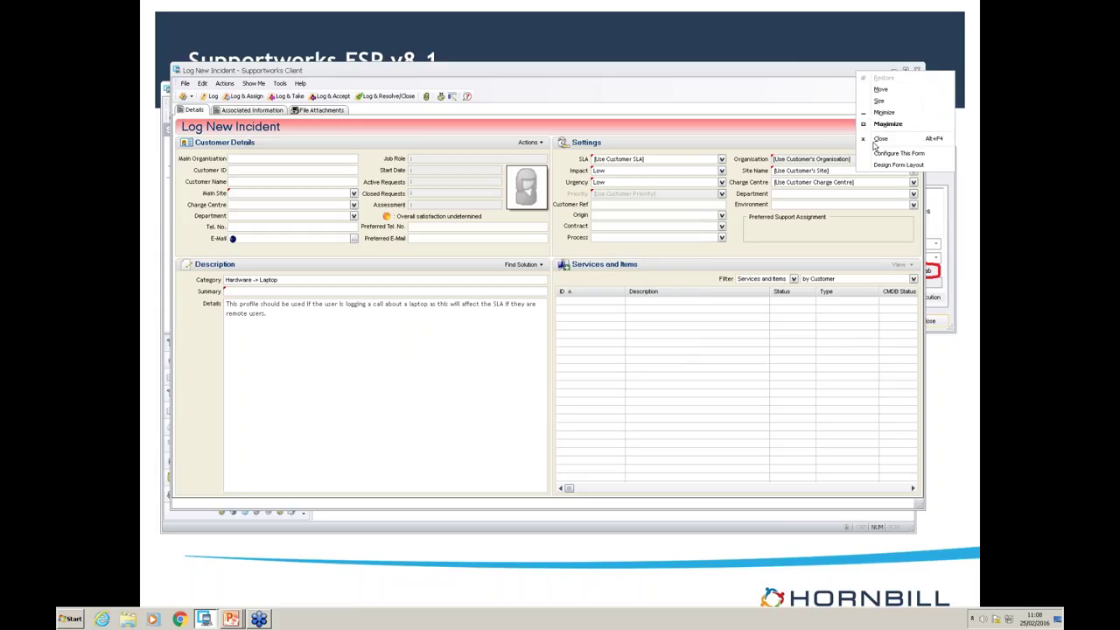
left_click(876, 139)
left_click(248, 115)
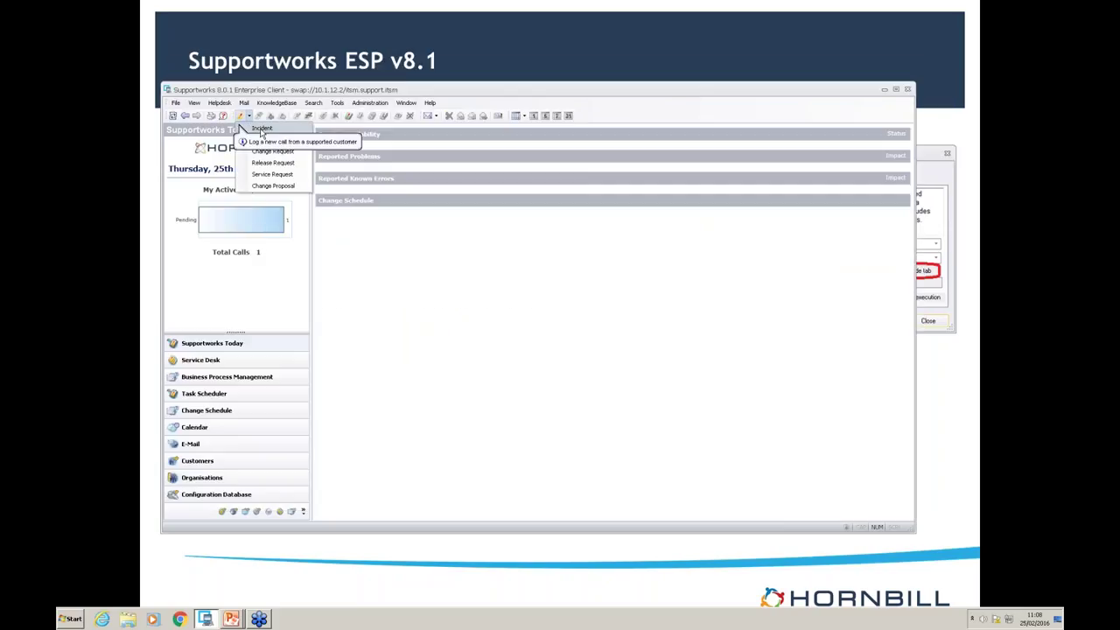
left_click(263, 130)
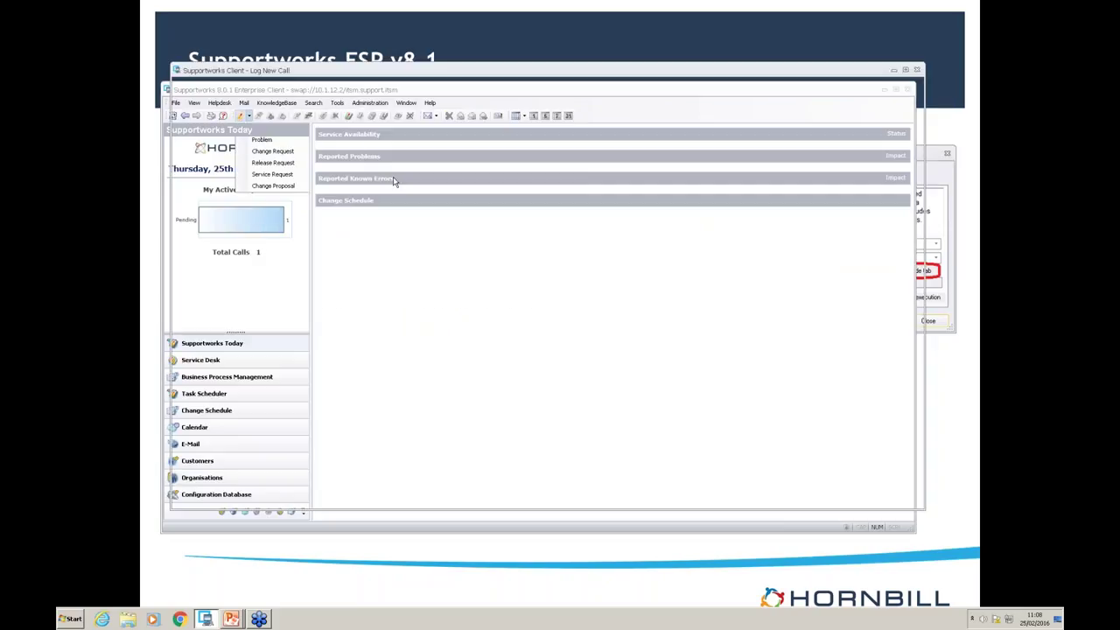
Step: Set the form's Profile Filter to code like 'HRDW-LPTP%' in Configure This Form
left_click(279, 83)
left_click(292, 96)
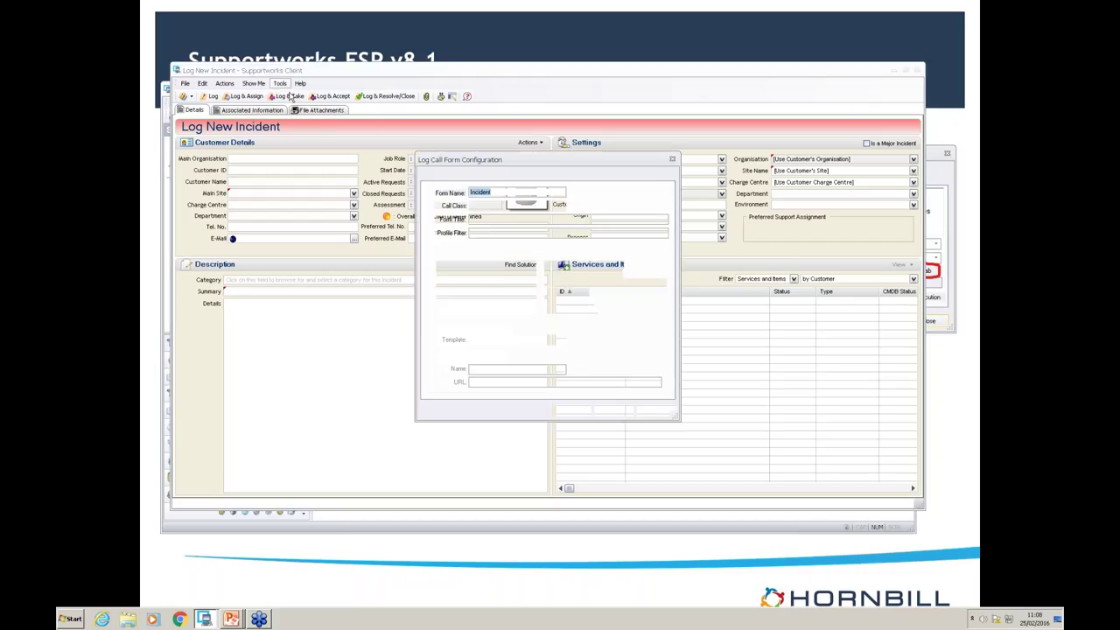
type("c")
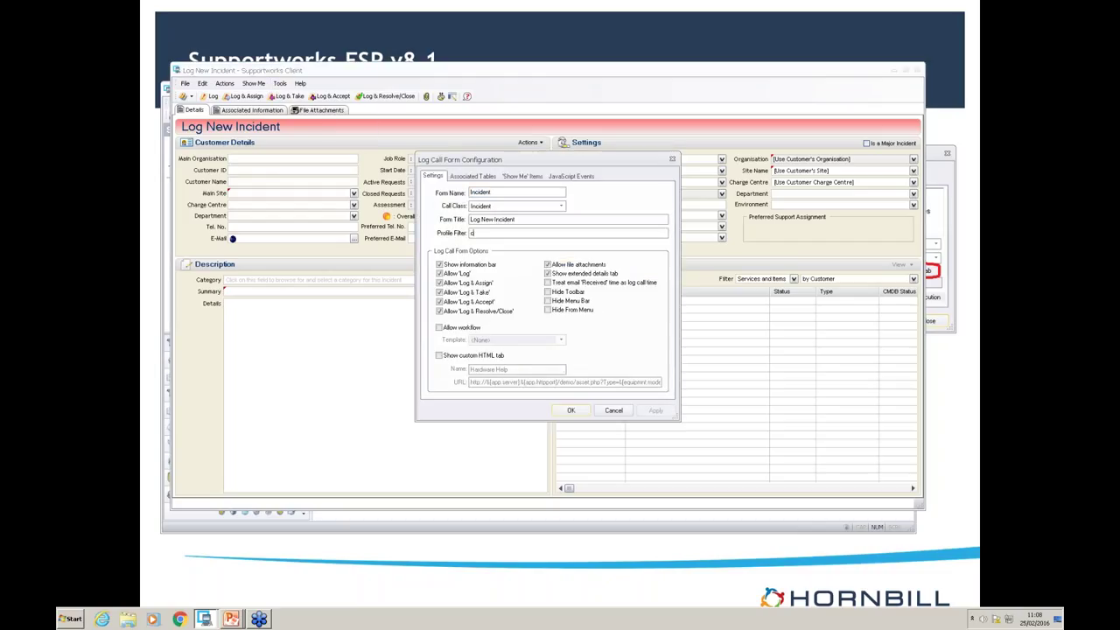
type("ode like 'HRDW-LPTP'%")
left_click_drag(513, 232, 529, 233)
left_click(561, 234)
left_click(572, 411)
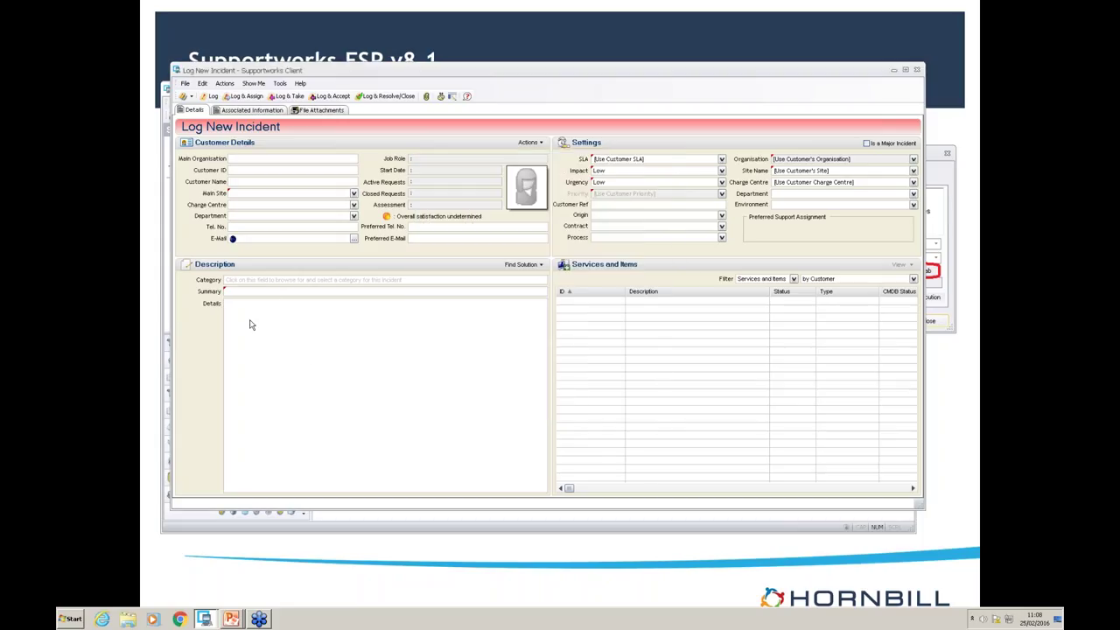
Step: Choose Hardware -> Laptop -> Media as the category, then close the incident window
left_click(281, 280)
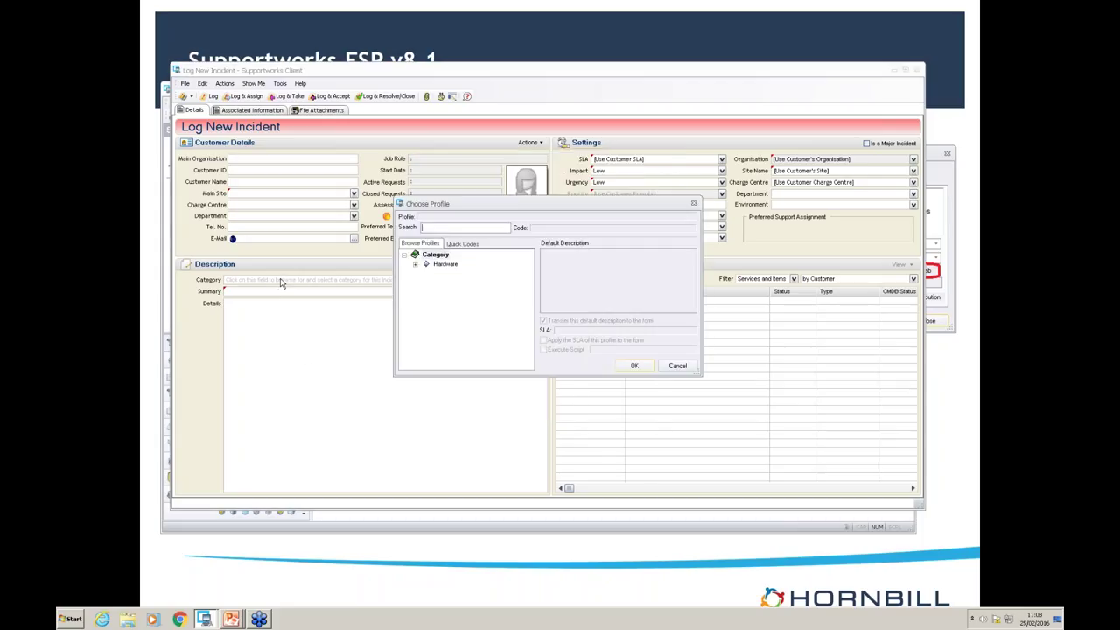
left_click(414, 263)
left_click(426, 274)
left_click(472, 282)
left_click(465, 302)
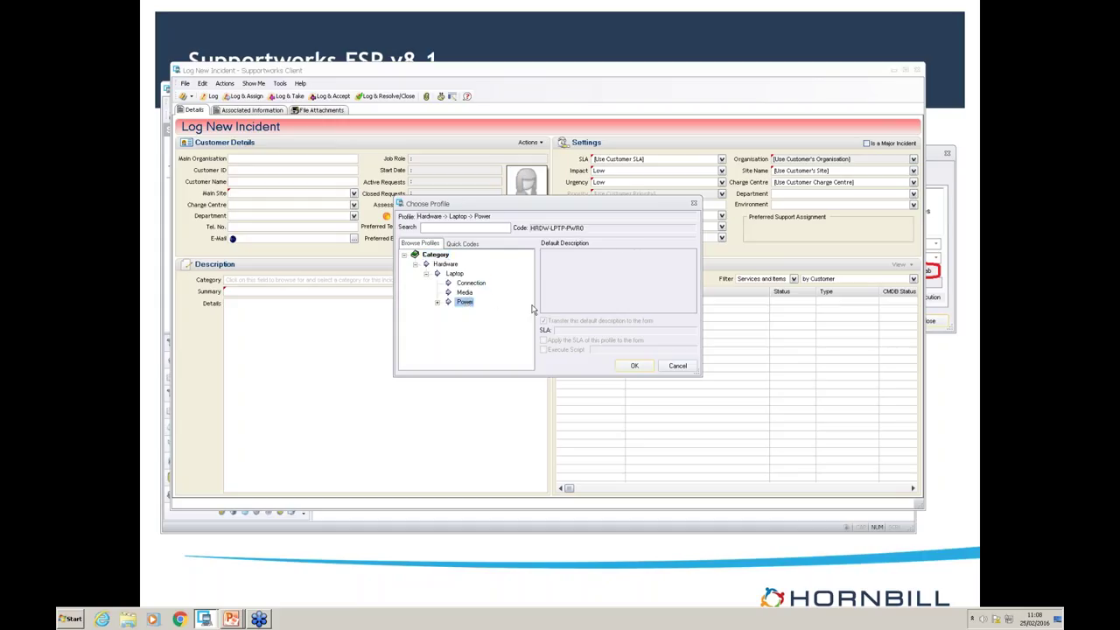
left_click(467, 292)
left_click(634, 366)
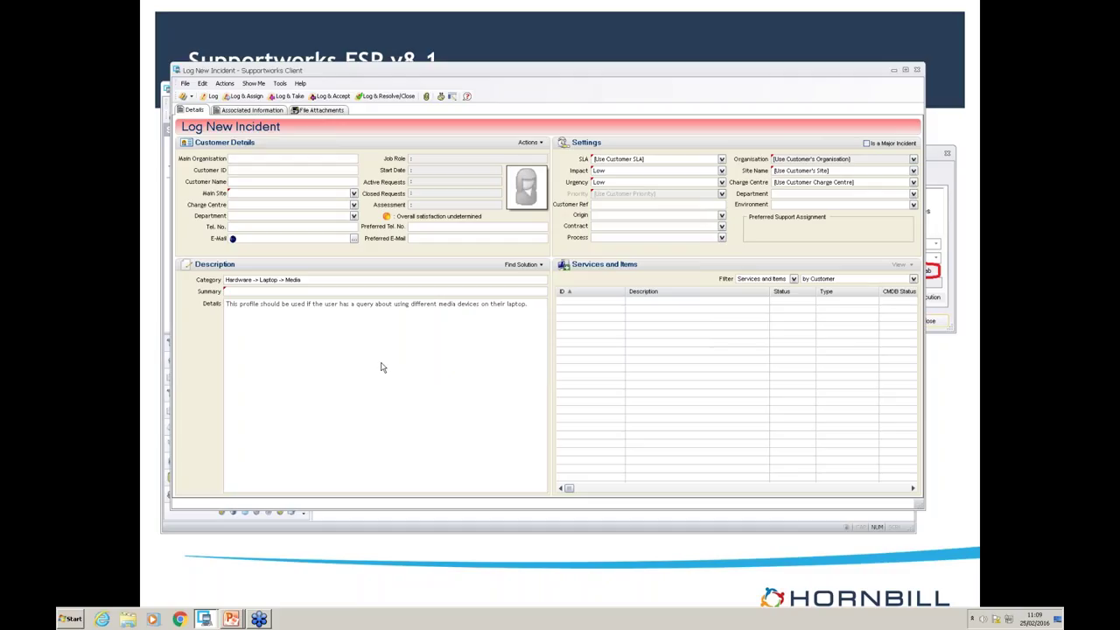
left_click_drag(703, 77, 684, 75)
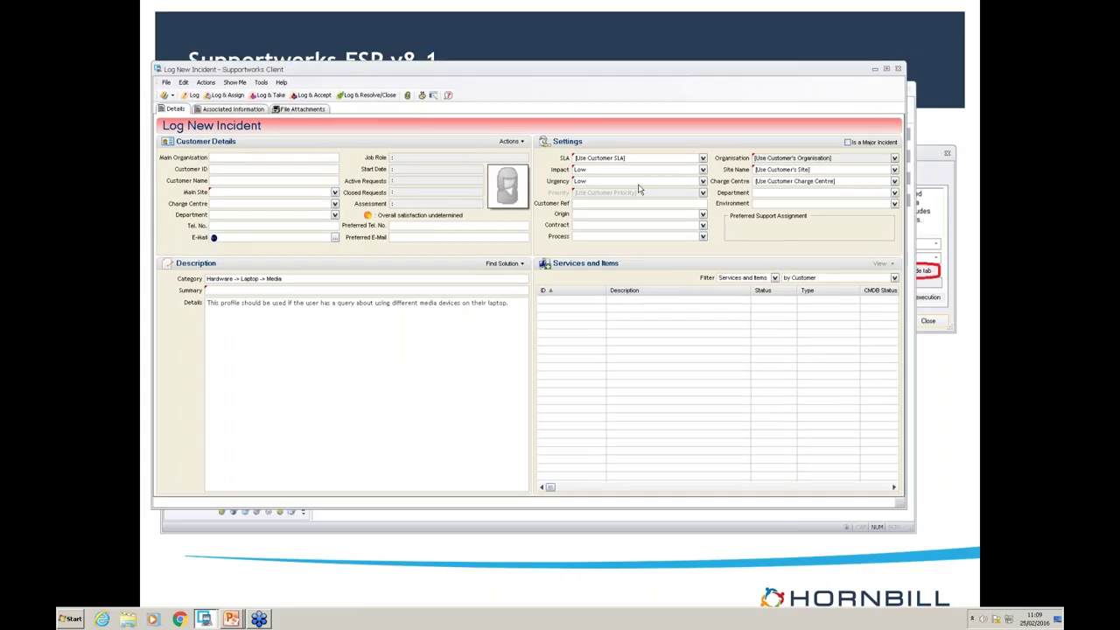
left_click(897, 69)
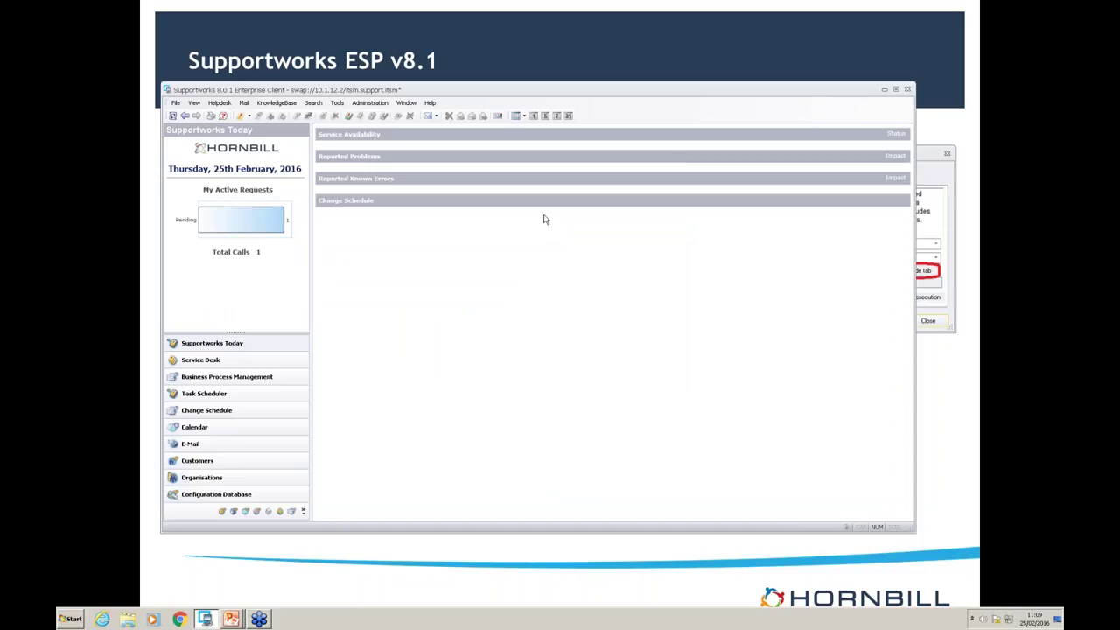
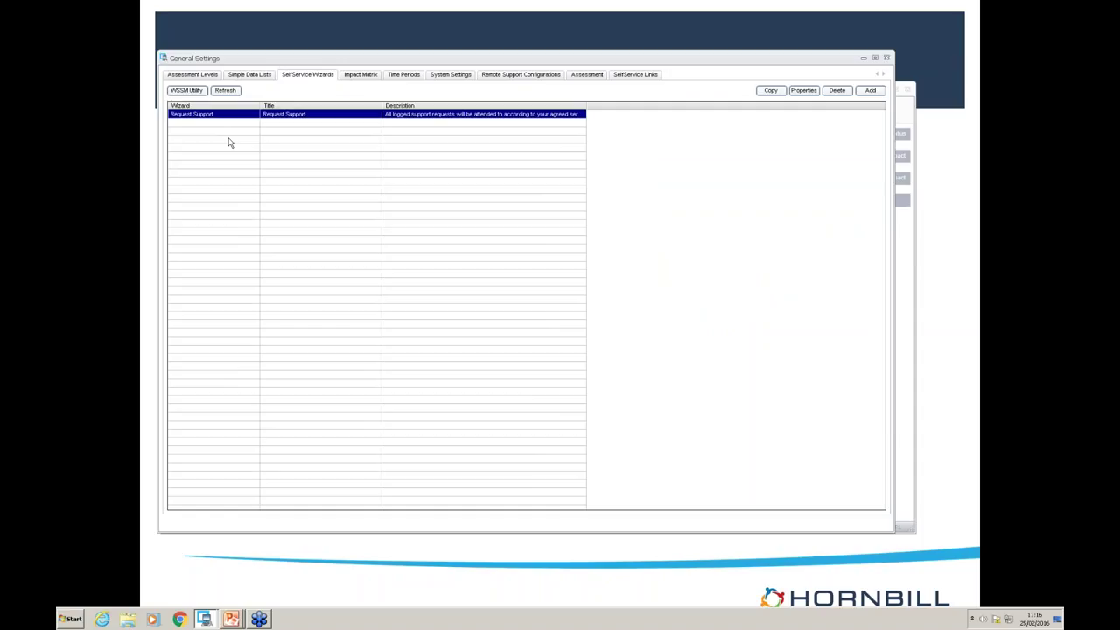
Step: Launch the WSSM Utility, position its window, and show the Export page listing Request Support
left_click(193, 92)
left_click_drag(222, 8, 412, 110)
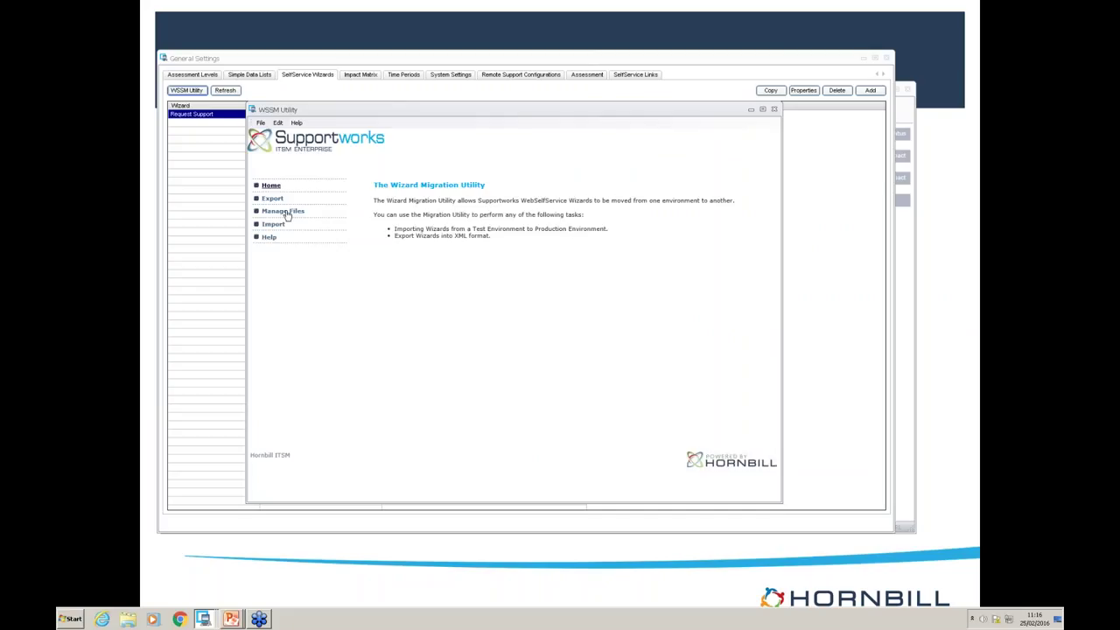
left_click(273, 199)
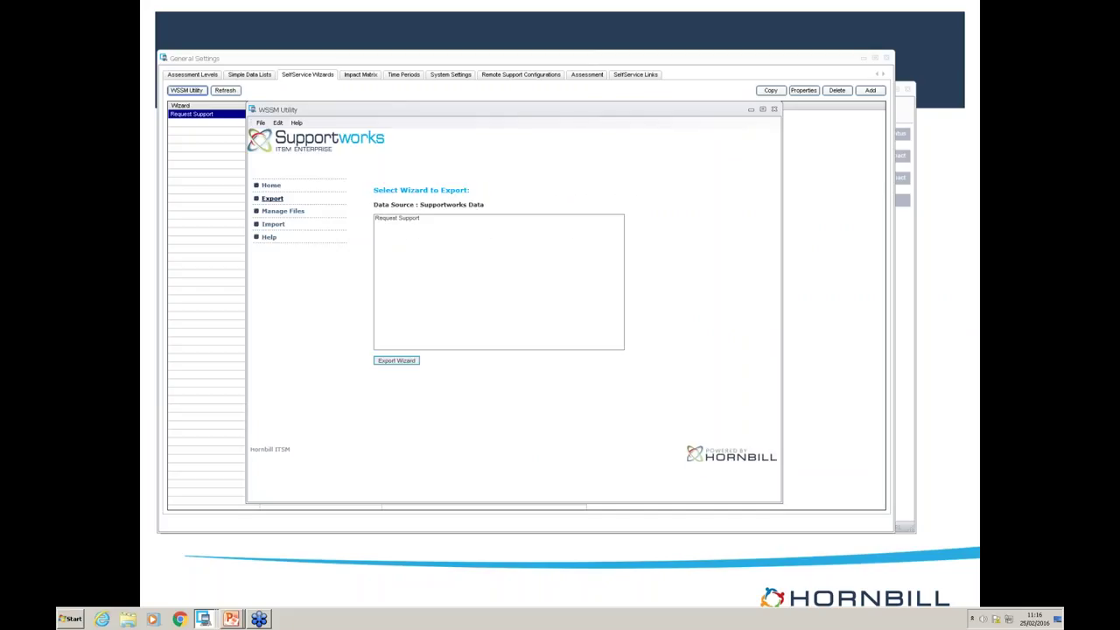
Step: Export Request Support to Request Support.xml and list the wizard files on the server
left_click(412, 219)
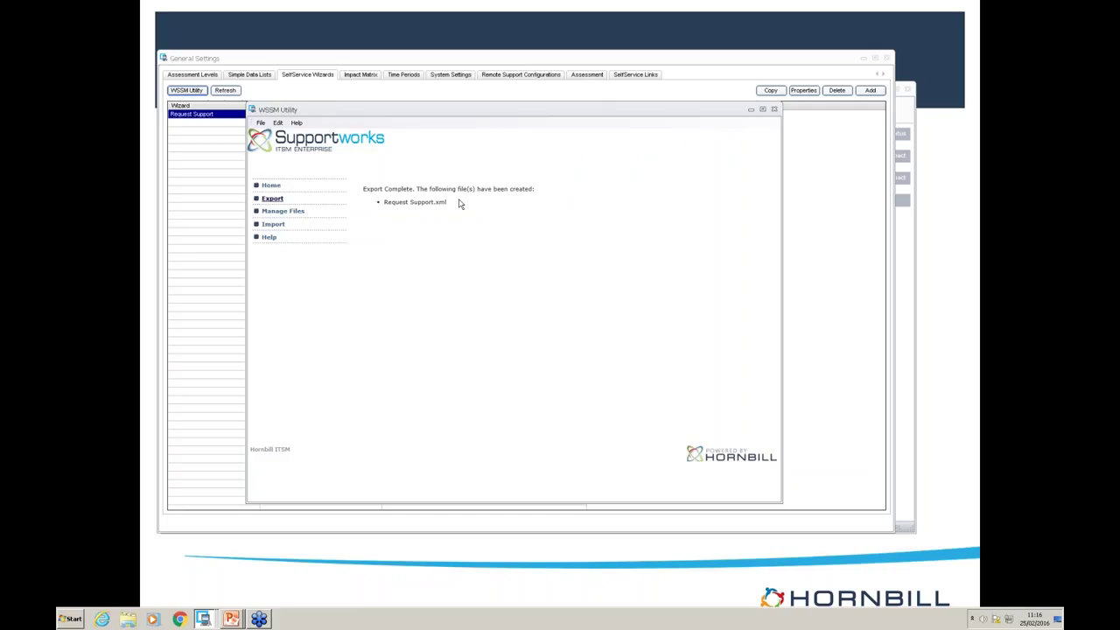
left_click(290, 211)
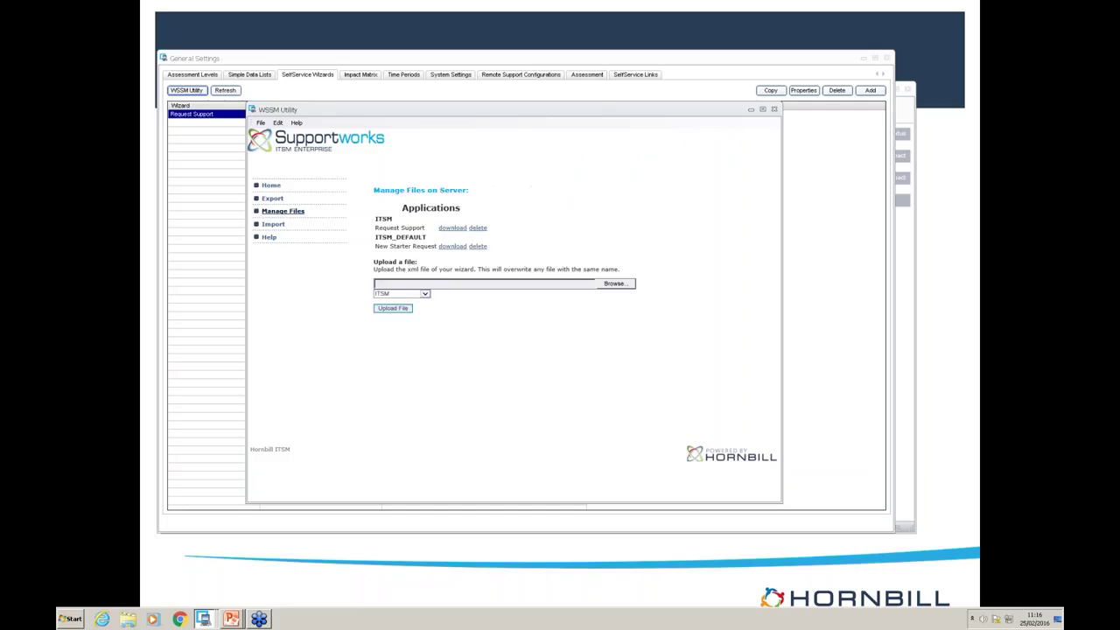
Step: Delete the Request Support file from the server, then show the Import page
left_click(479, 228)
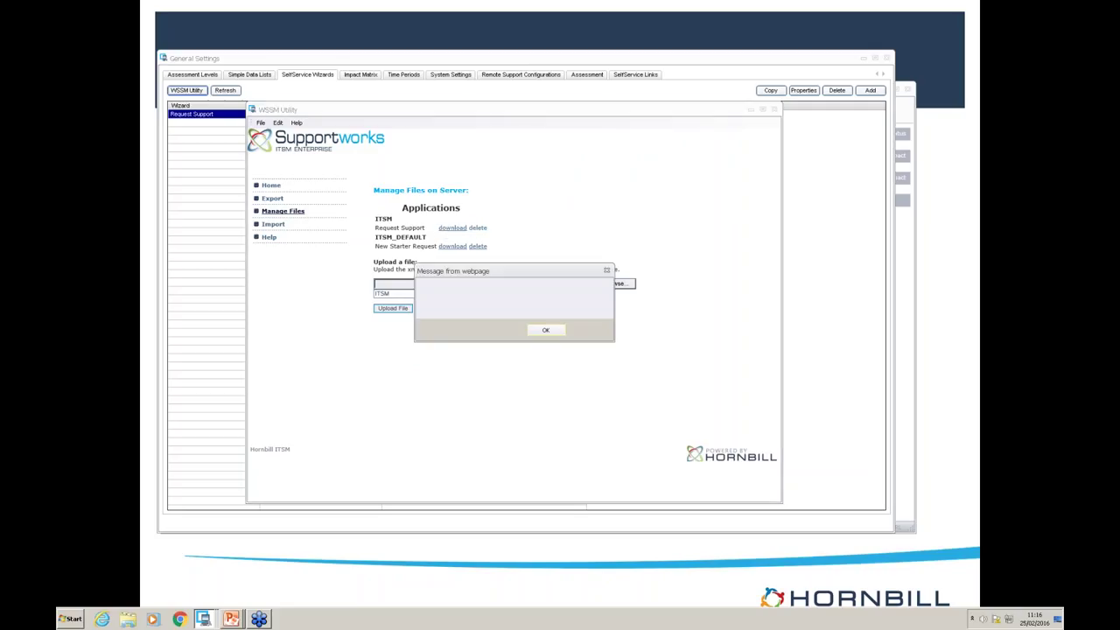
left_click(543, 333)
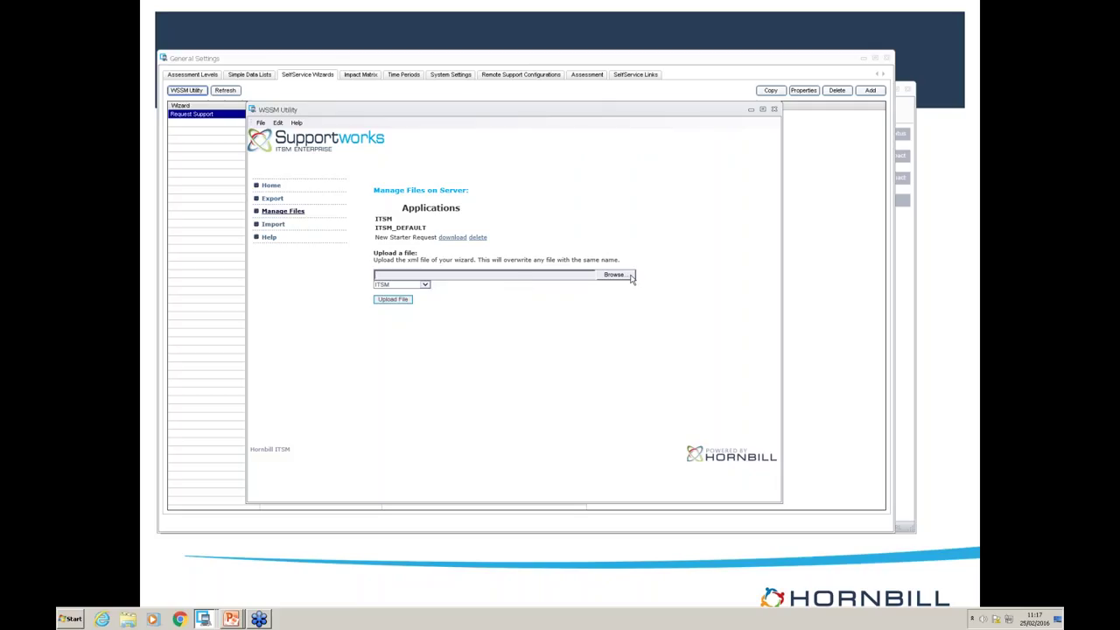
left_click(273, 225)
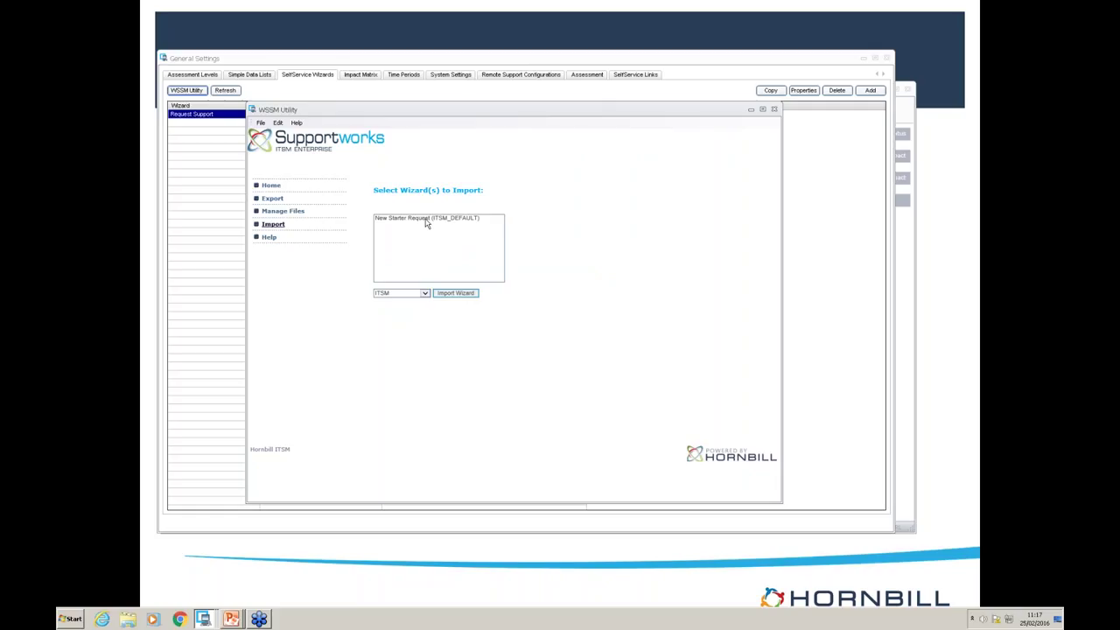
Step: Import New Starter Request (ITSM_DEFAULT) with ITSM kept as the target application
left_click(426, 222)
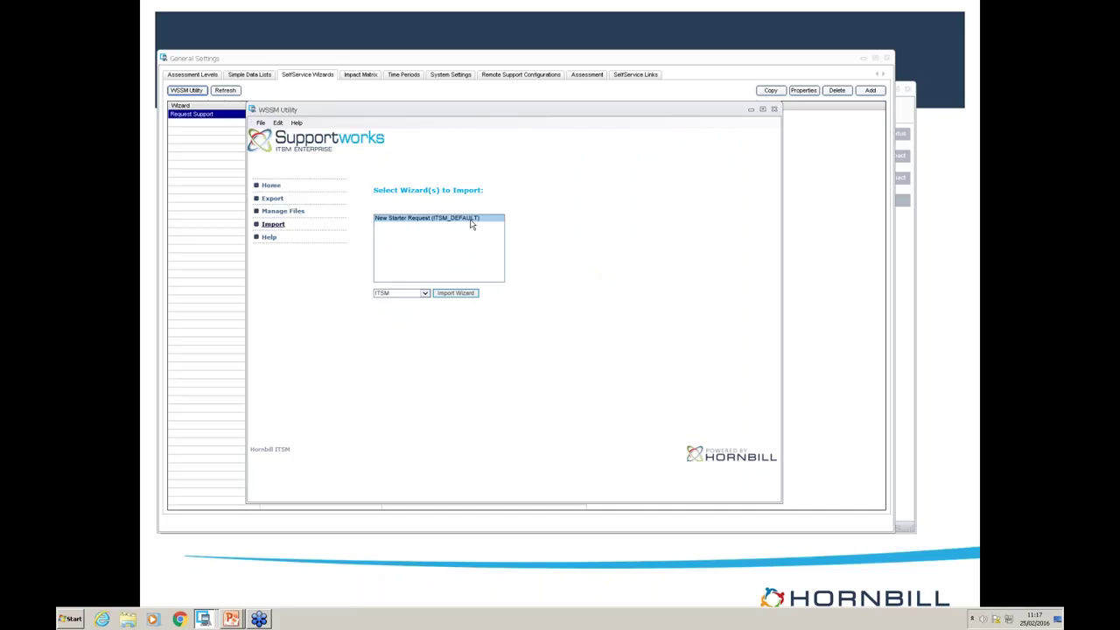
left_click(425, 293)
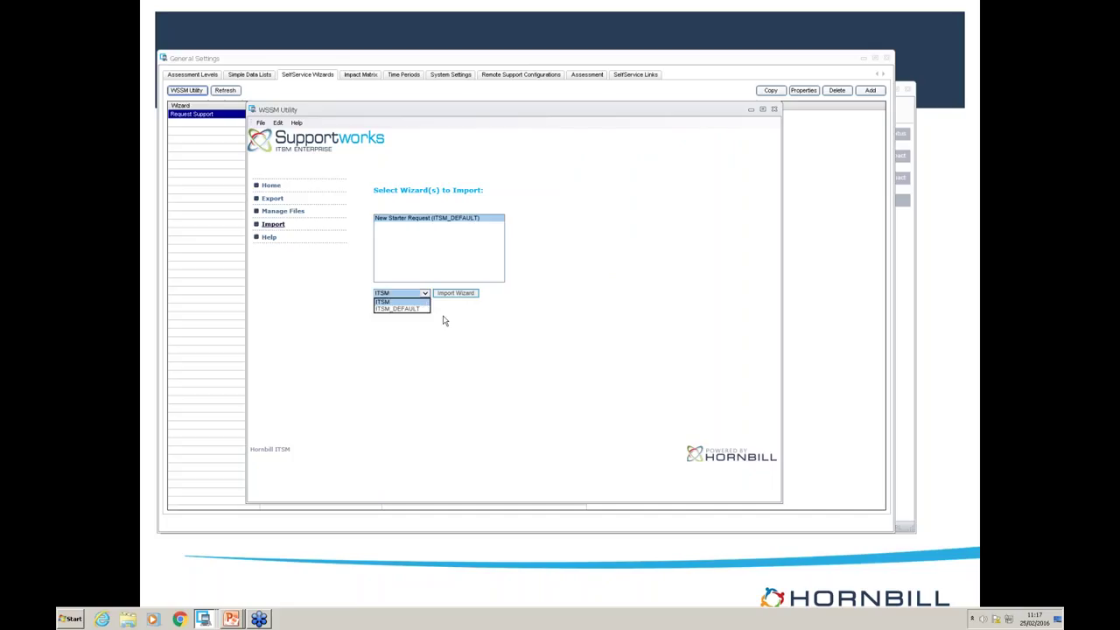
left_click(455, 318)
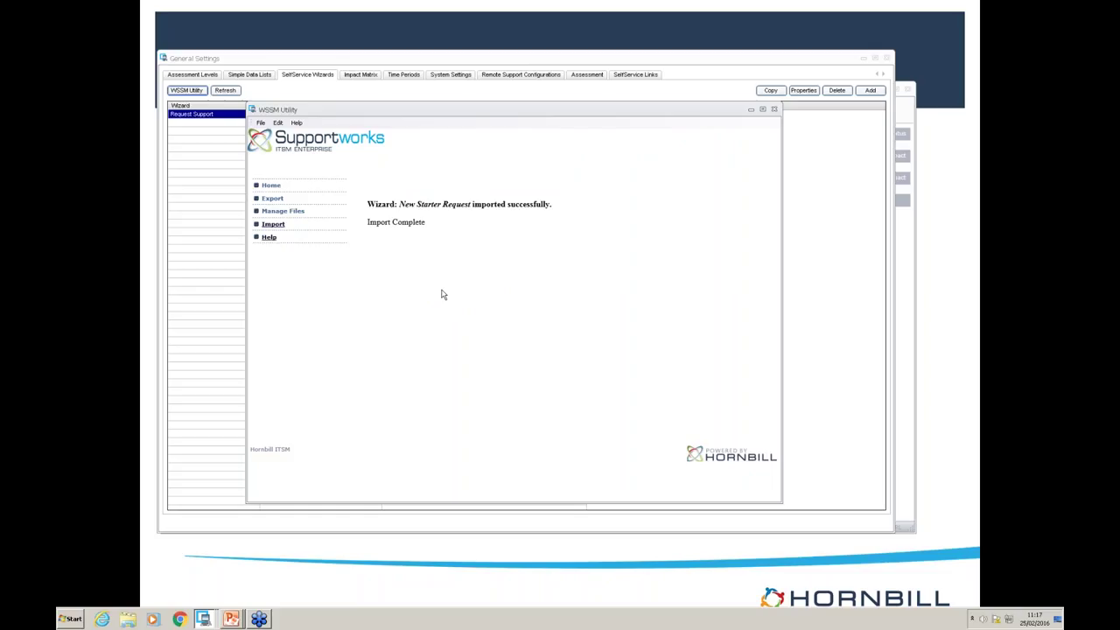
Step: Scroll through the WSS Wizard Import/Export Utility User Guide and back toward the top
scroll(451, 293, "down", 1)
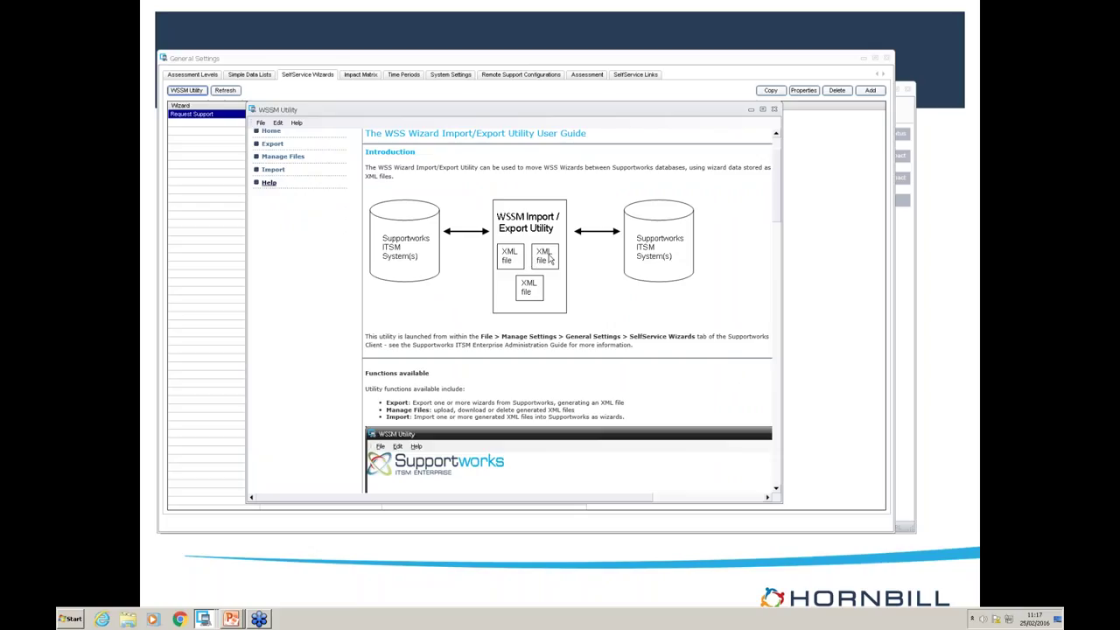
scroll(440, 349, "down", 3)
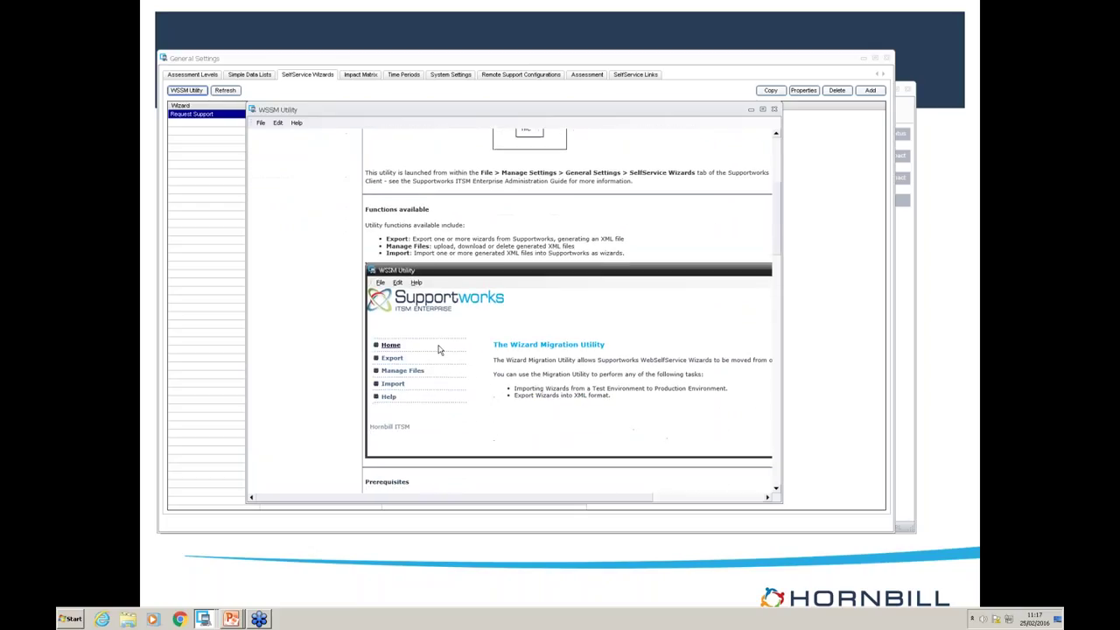
scroll(439, 349, "down", 4)
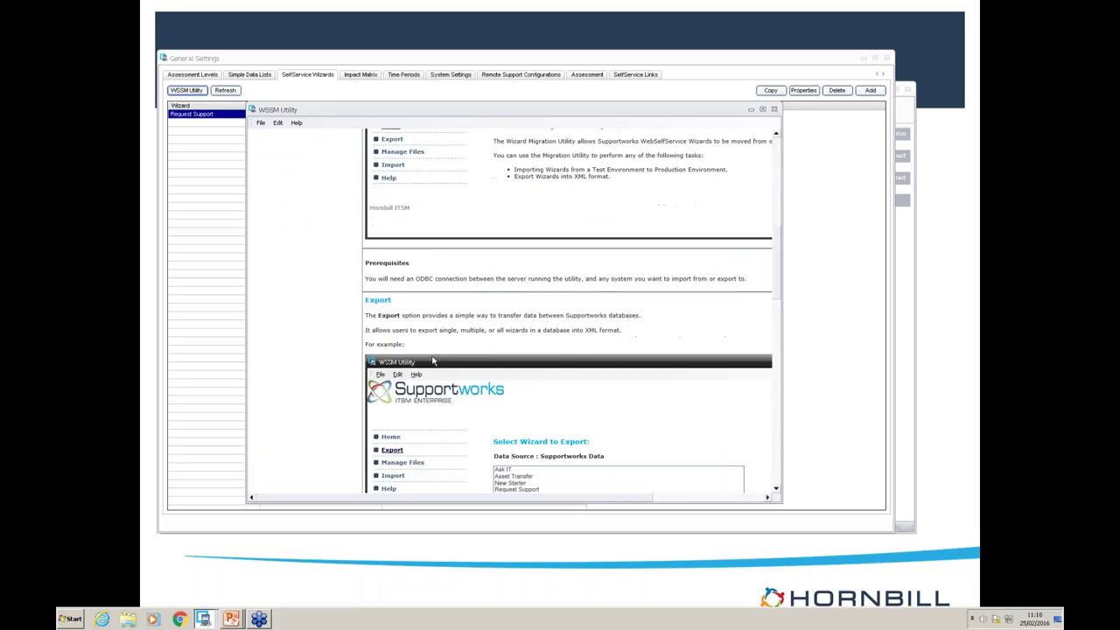
scroll(543, 357, "down", 1)
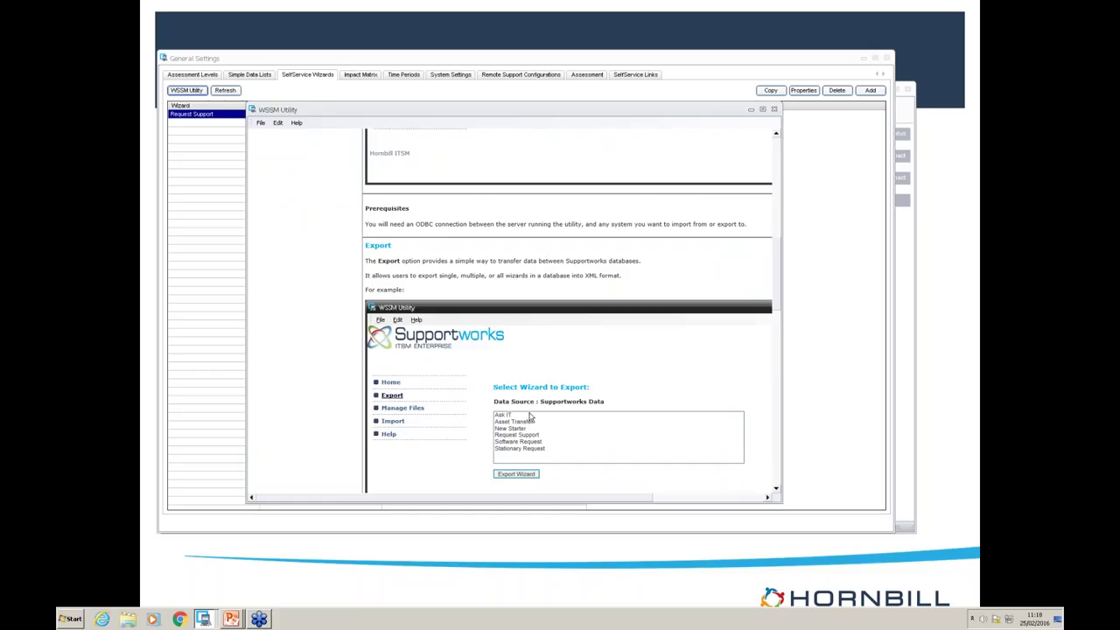
scroll(478, 346, "down", 4)
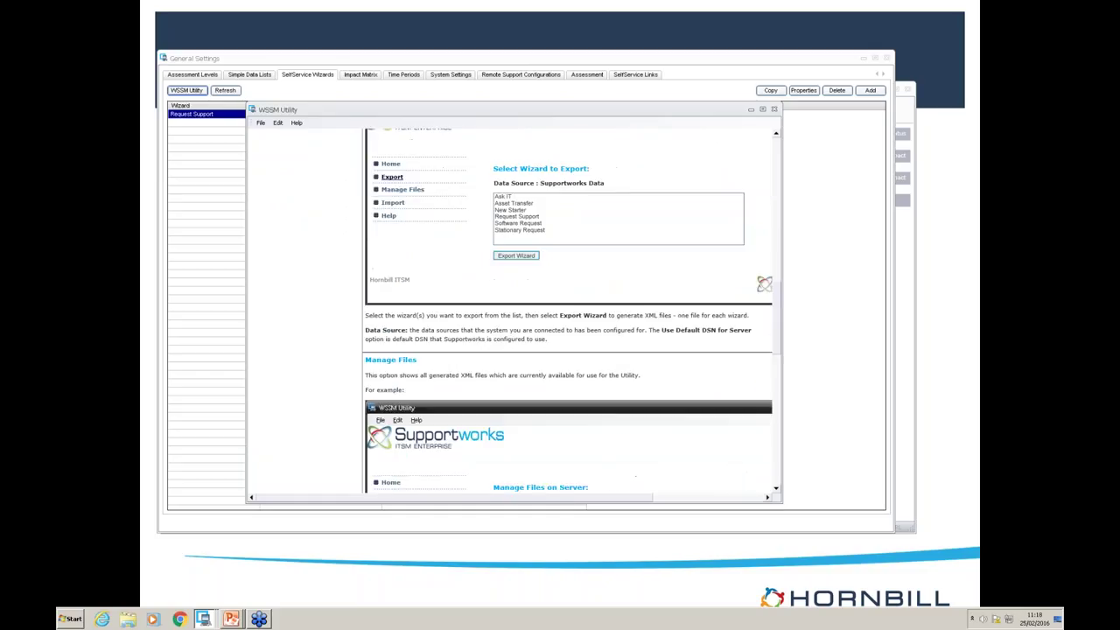
scroll(569, 310, "up", 10)
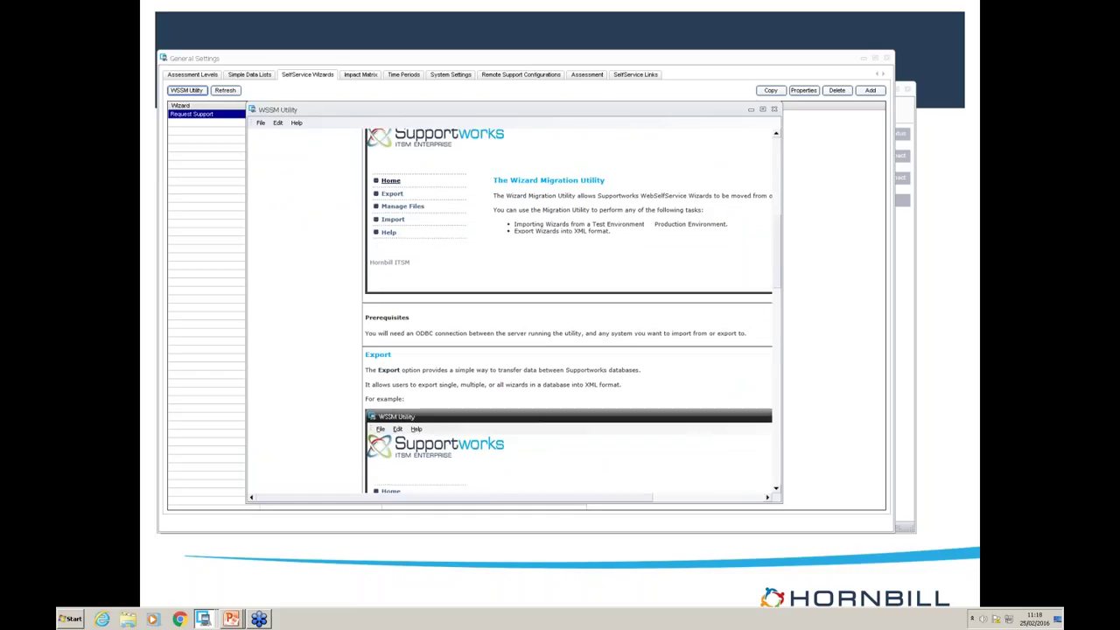
scroll(477, 484, "up", 4)
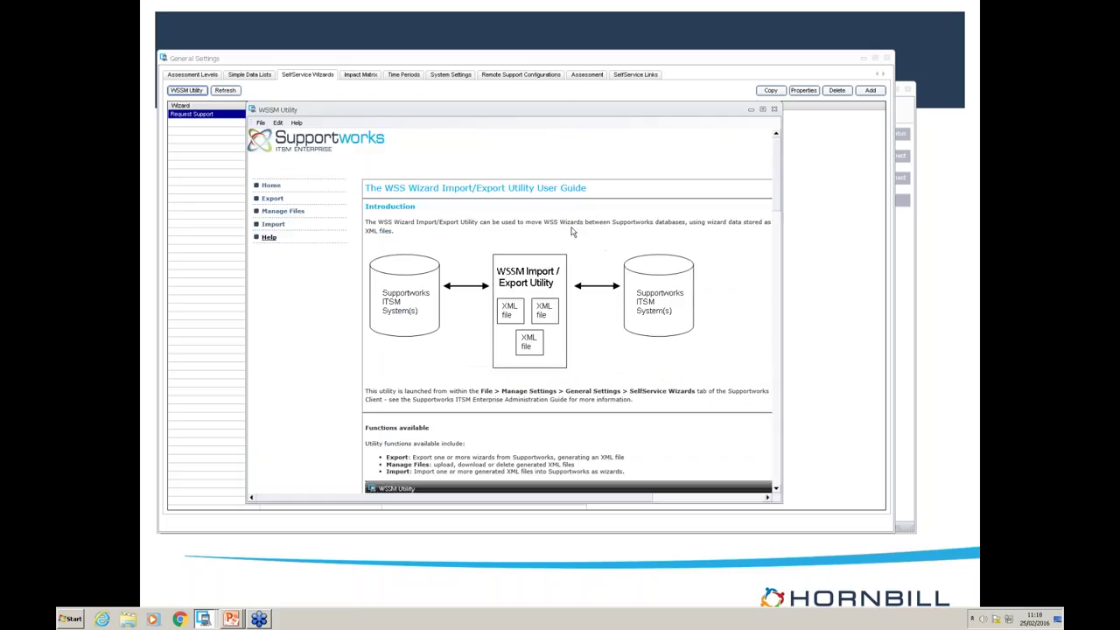
Step: Close the utility, reload the wizard list, and show the New Starter Request wizard's steps
left_click(775, 111)
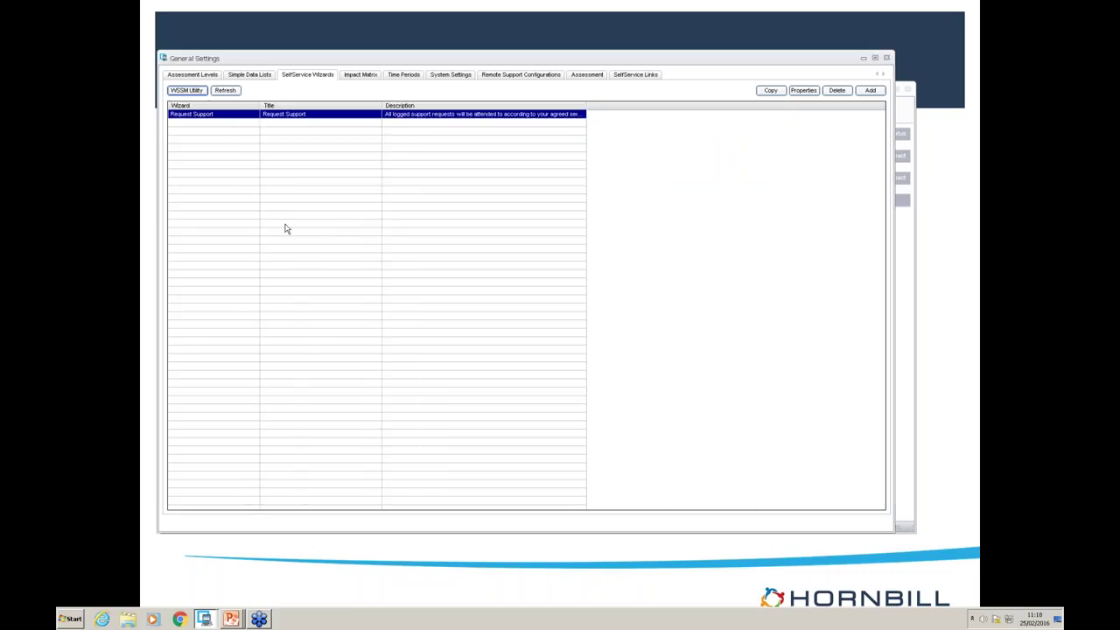
left_click(226, 91)
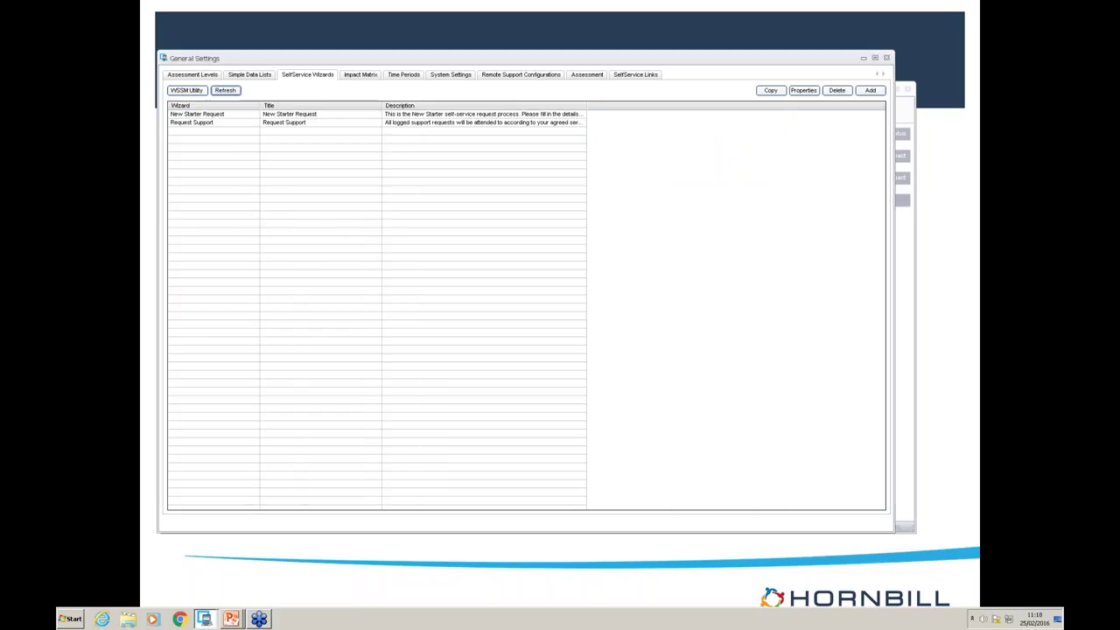
left_click(231, 115)
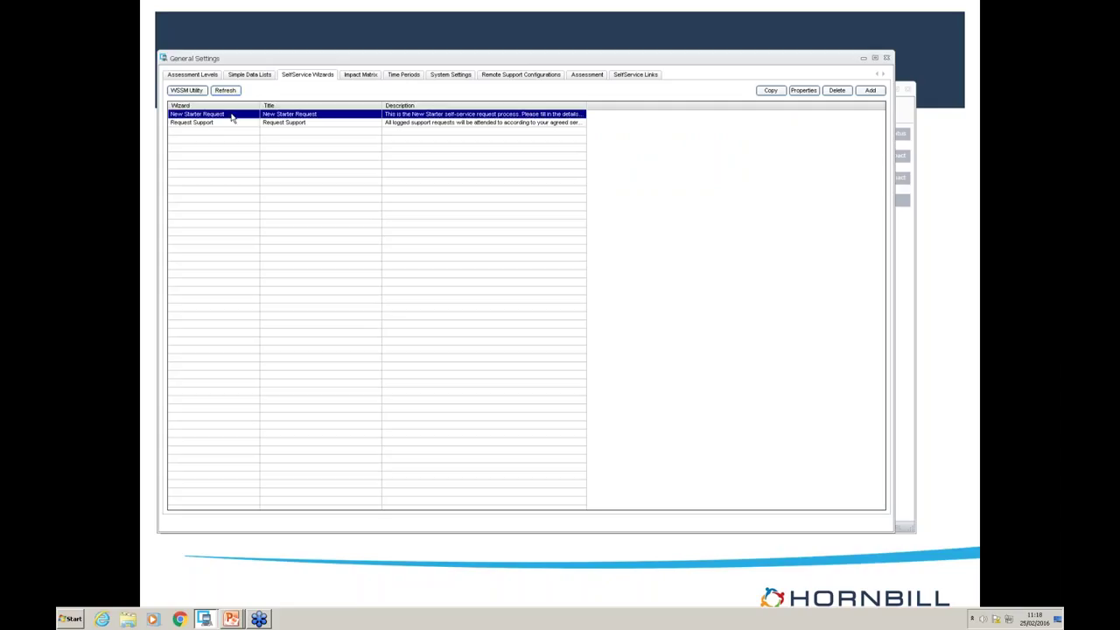
double_click(232, 116)
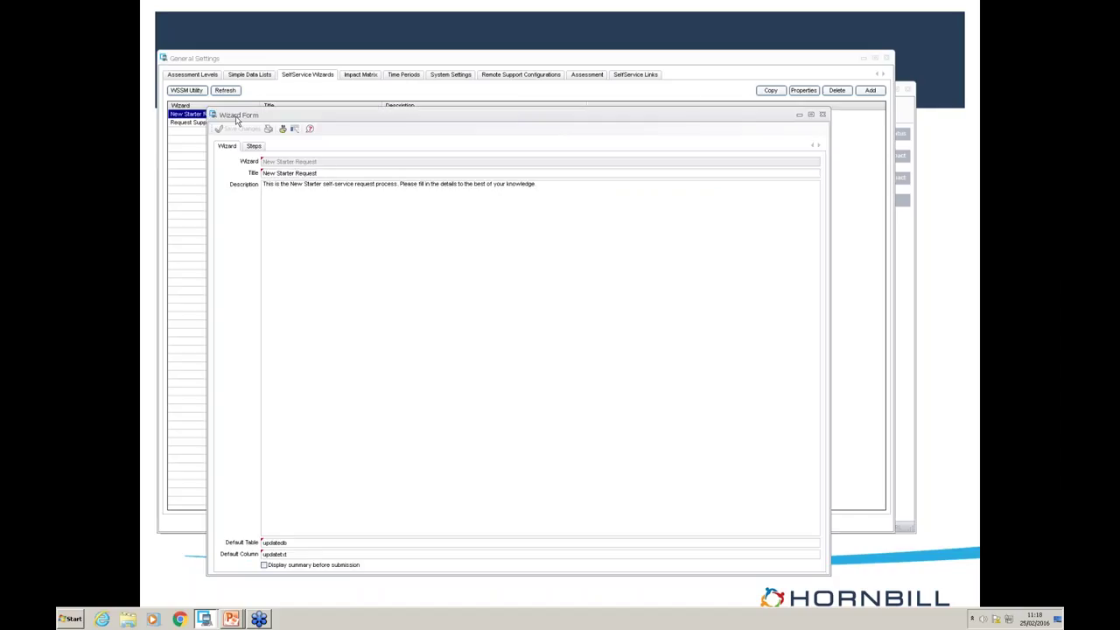
left_click(252, 146)
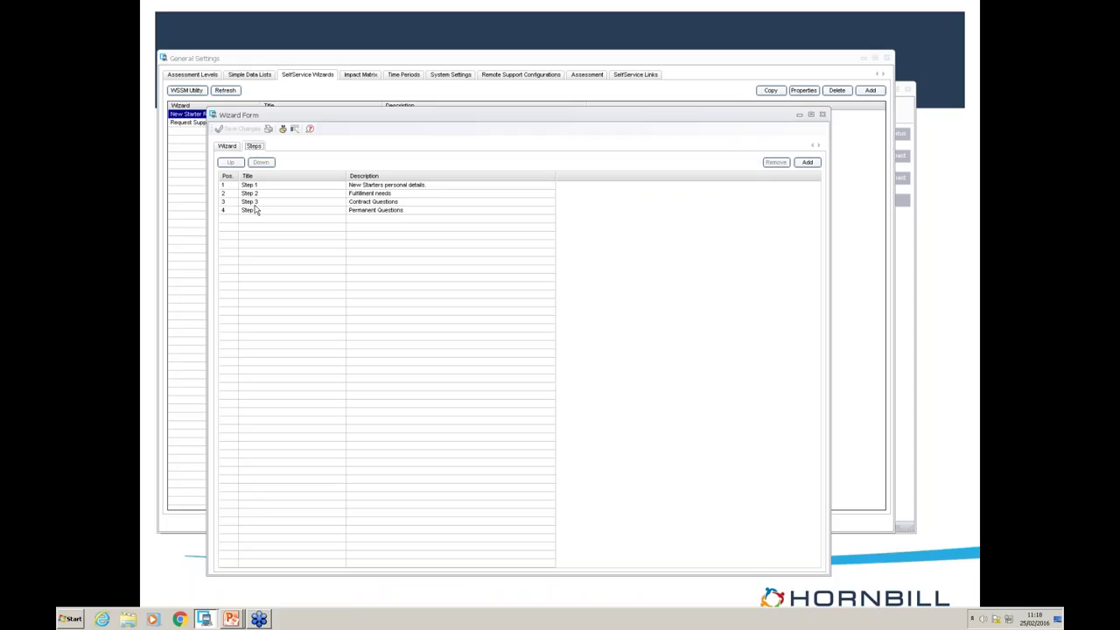
Step: Review Step 1's questions and the answer choices of 'Is the new hire a manager?'
double_click(258, 186)
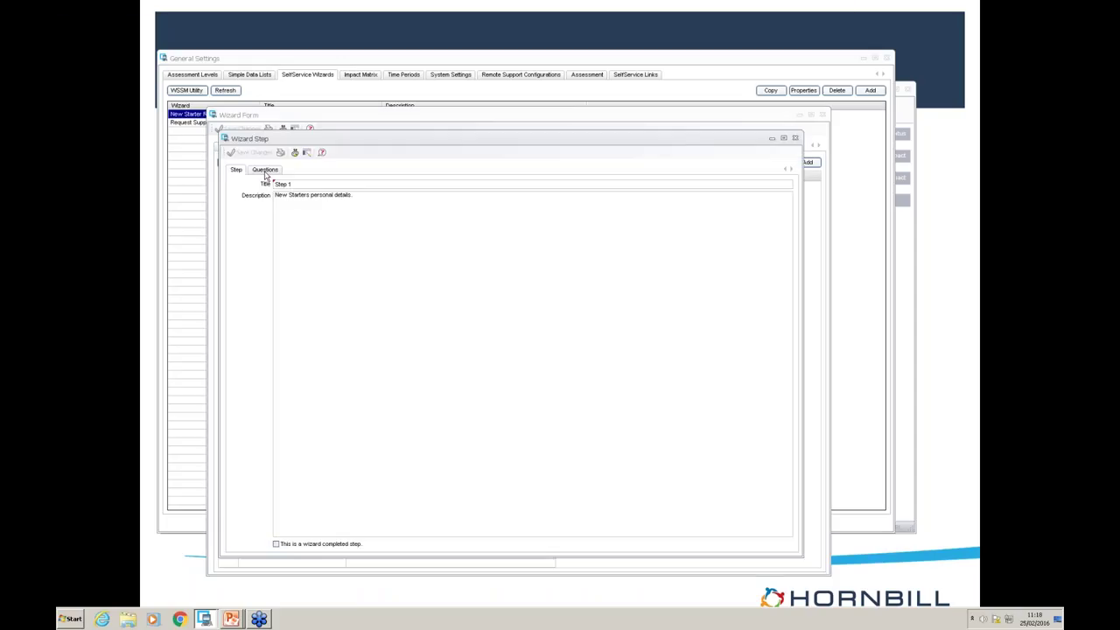
left_click(265, 171)
left_click(317, 225)
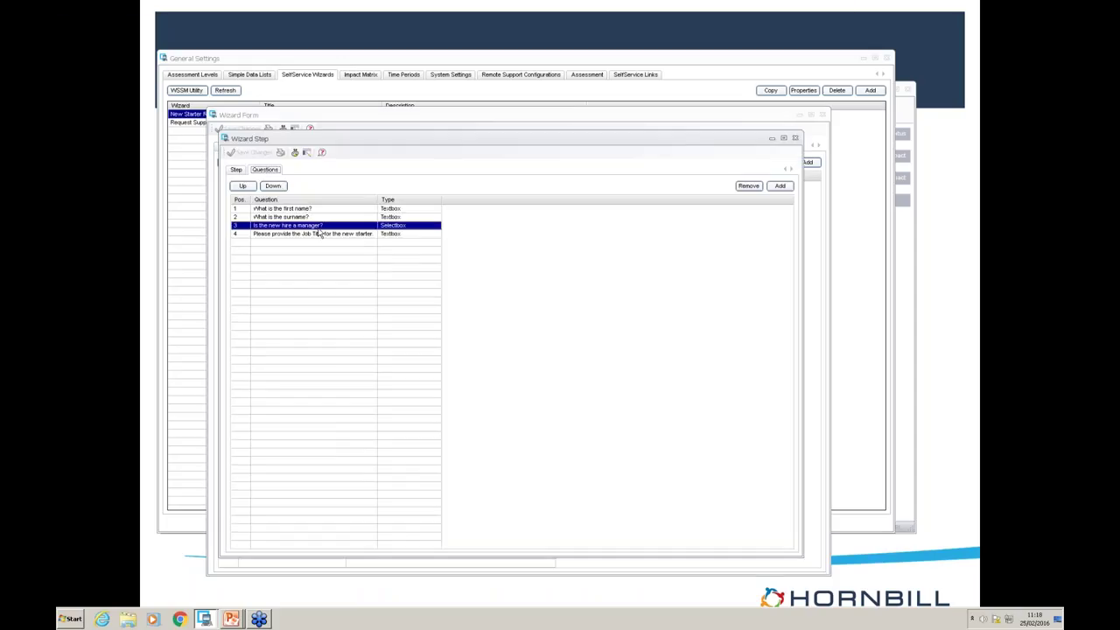
left_click(324, 235)
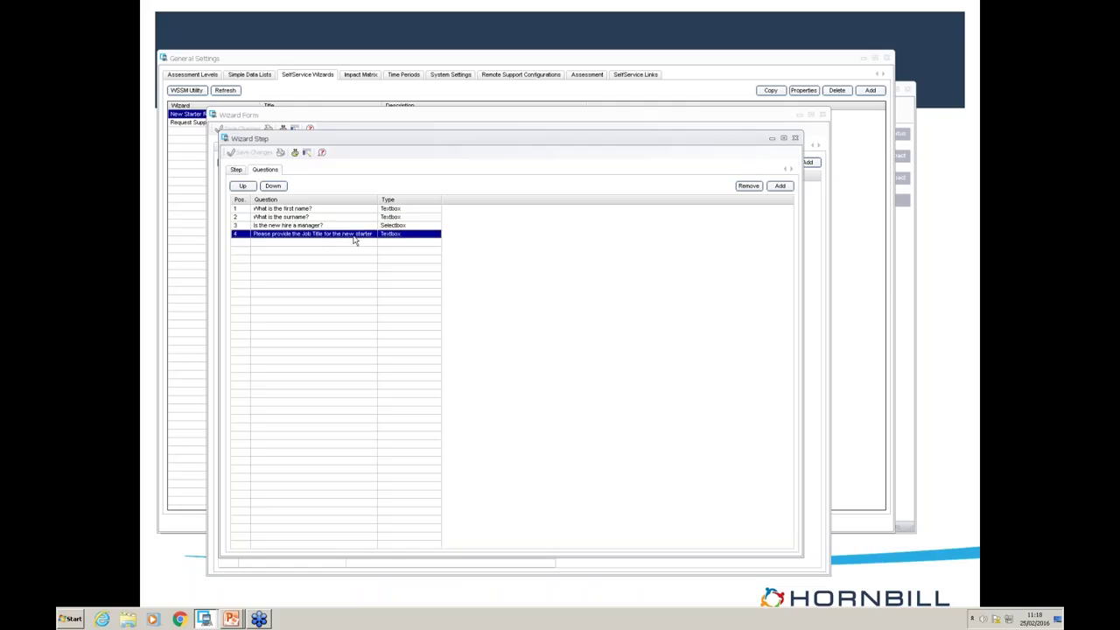
double_click(319, 226)
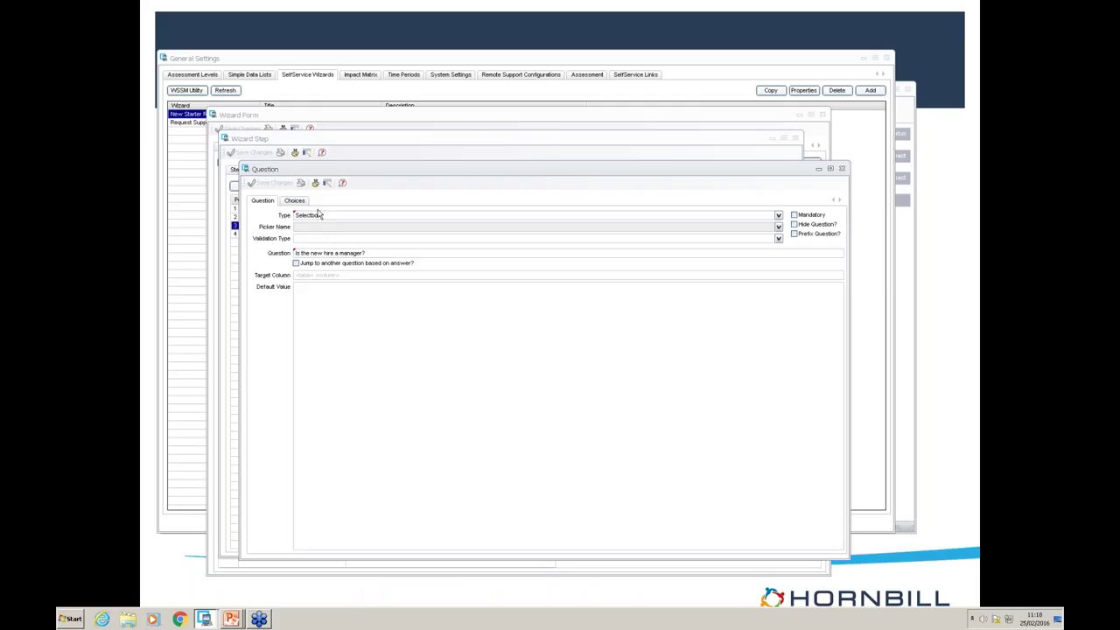
left_click(293, 201)
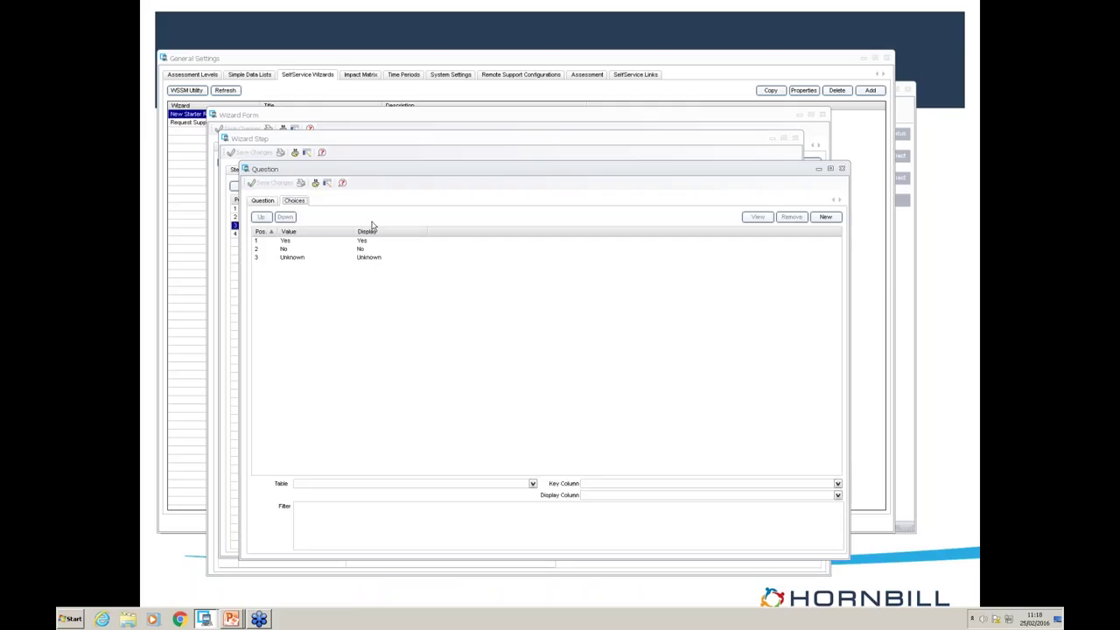
left_click(841, 169)
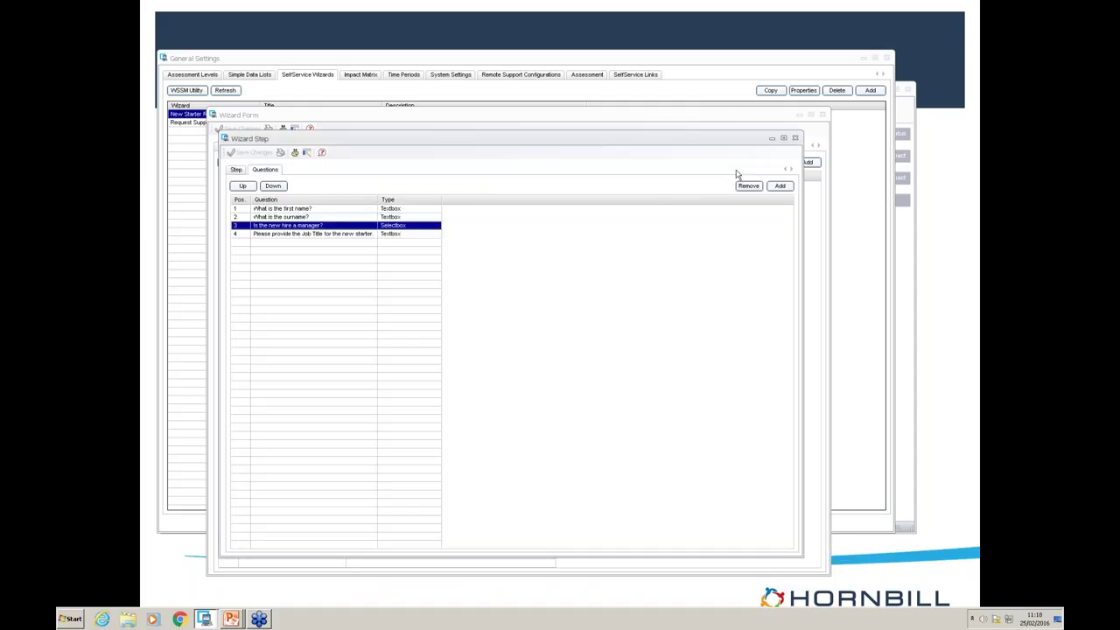
left_click(794, 139)
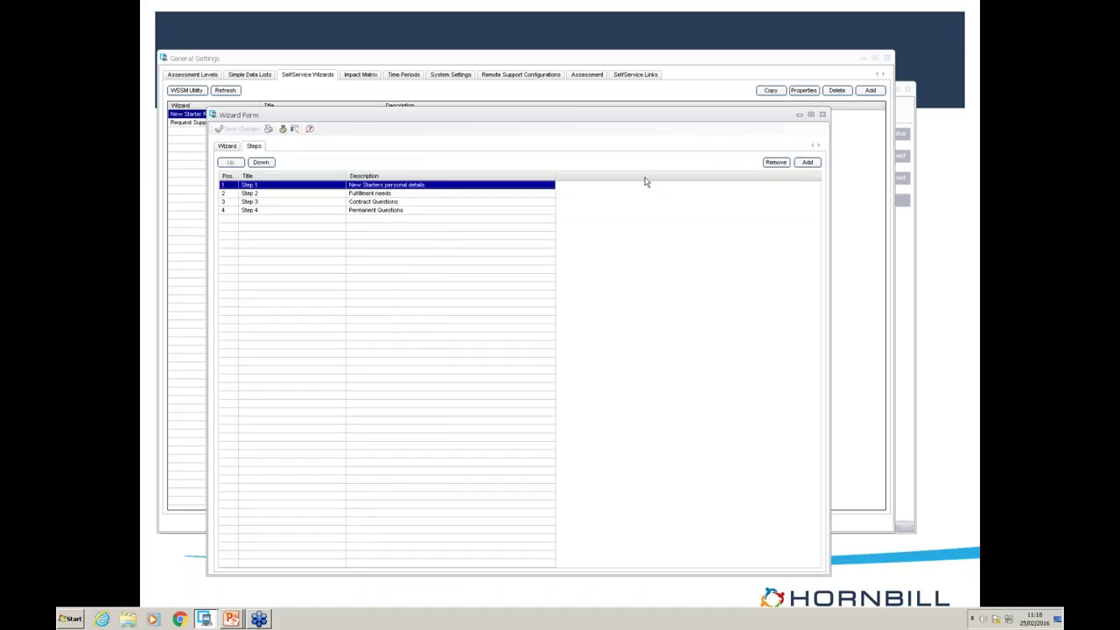
Step: Review the questions in Step 3, Contract Questions
double_click(272, 203)
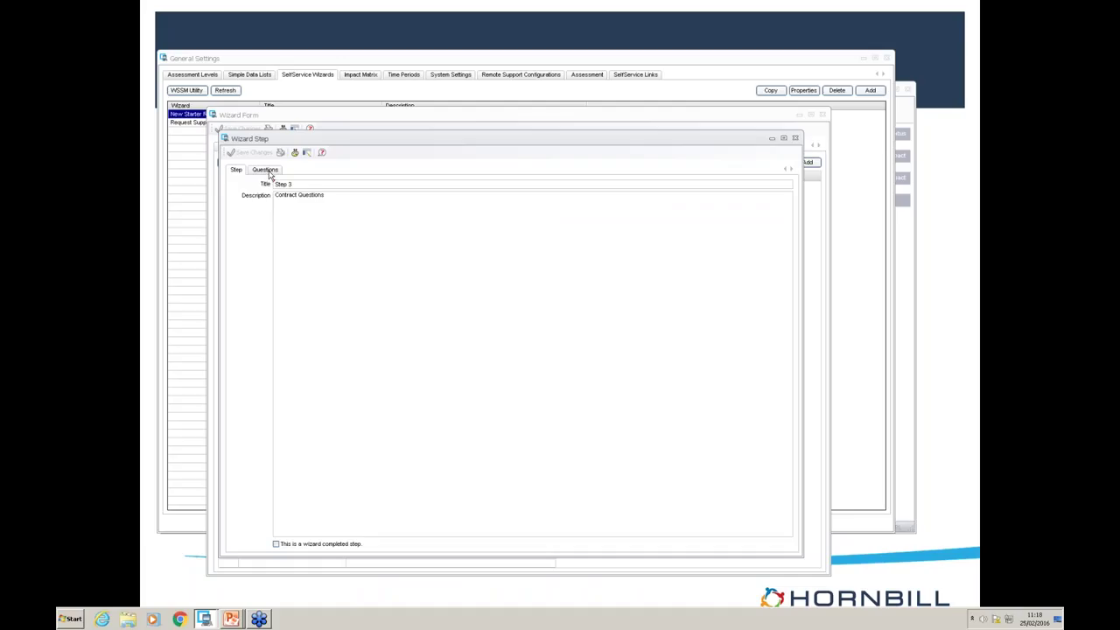
left_click(265, 170)
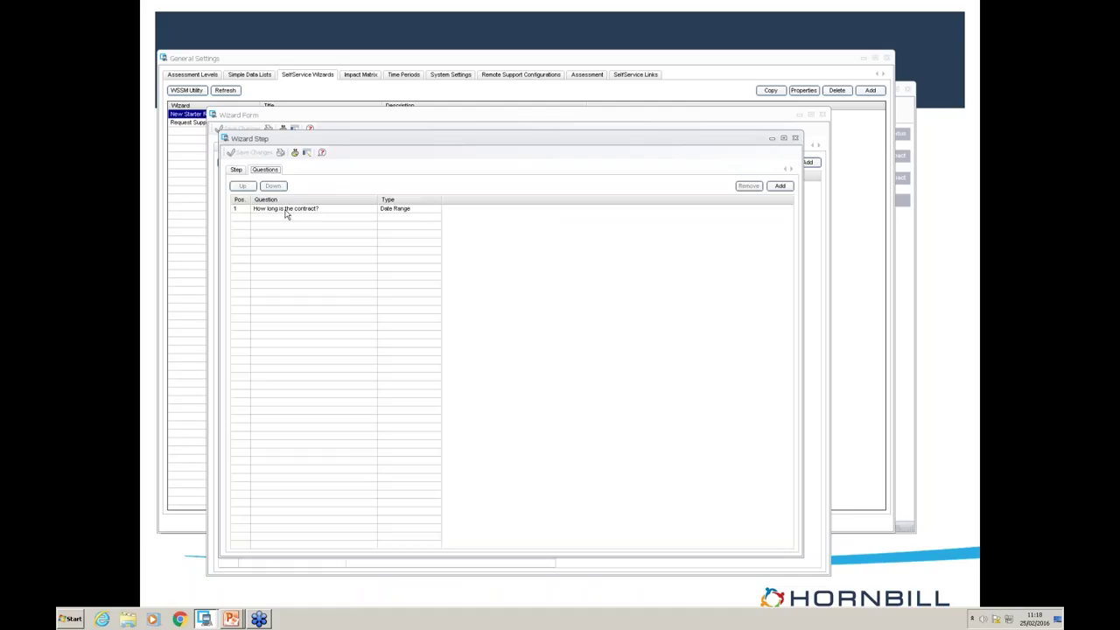
left_click(794, 139)
Step: Open Step 2's question 'Is the New Hire Permanent or Contract?'
left_click(270, 194)
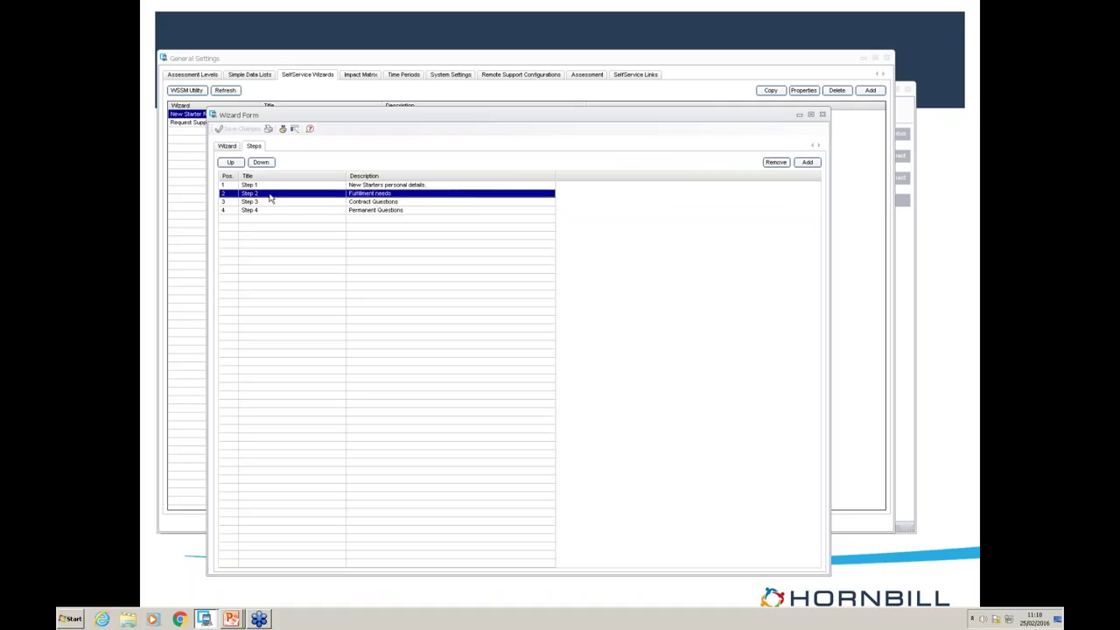
double_click(271, 194)
left_click(263, 170)
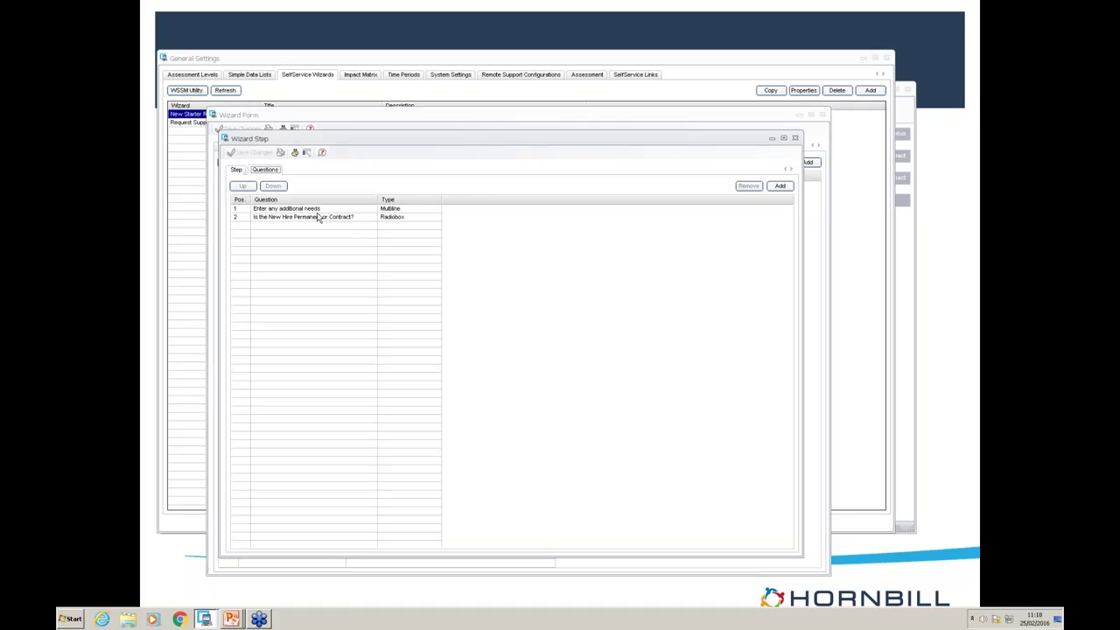
left_click(283, 219)
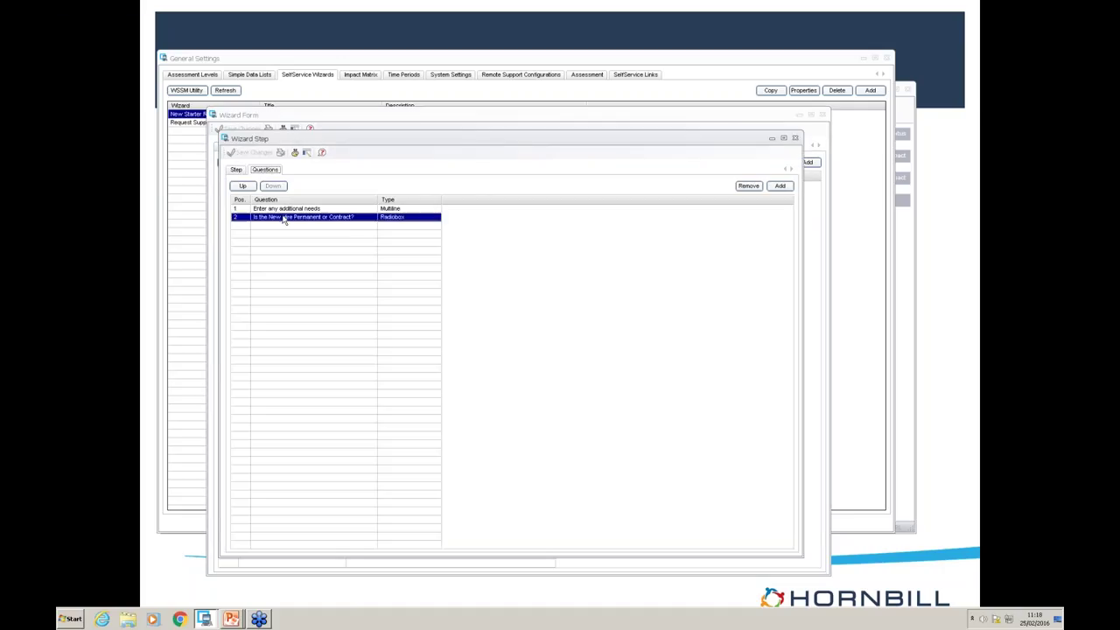
double_click(283, 219)
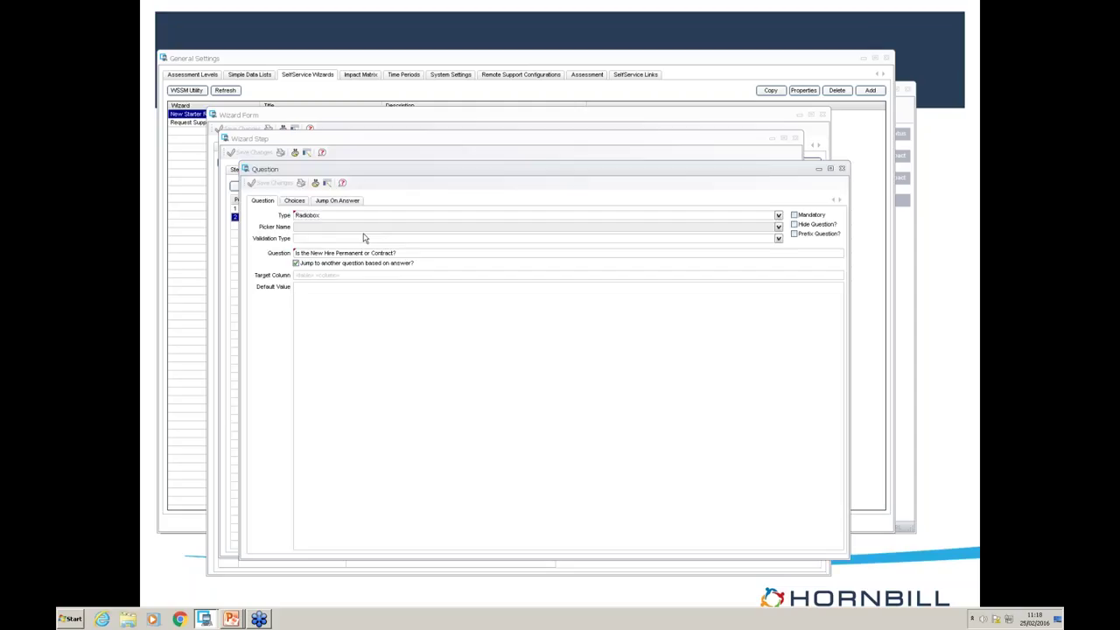
Step: Check the Permanent and Contract choices and the Contract answer's jump rule
left_click(295, 201)
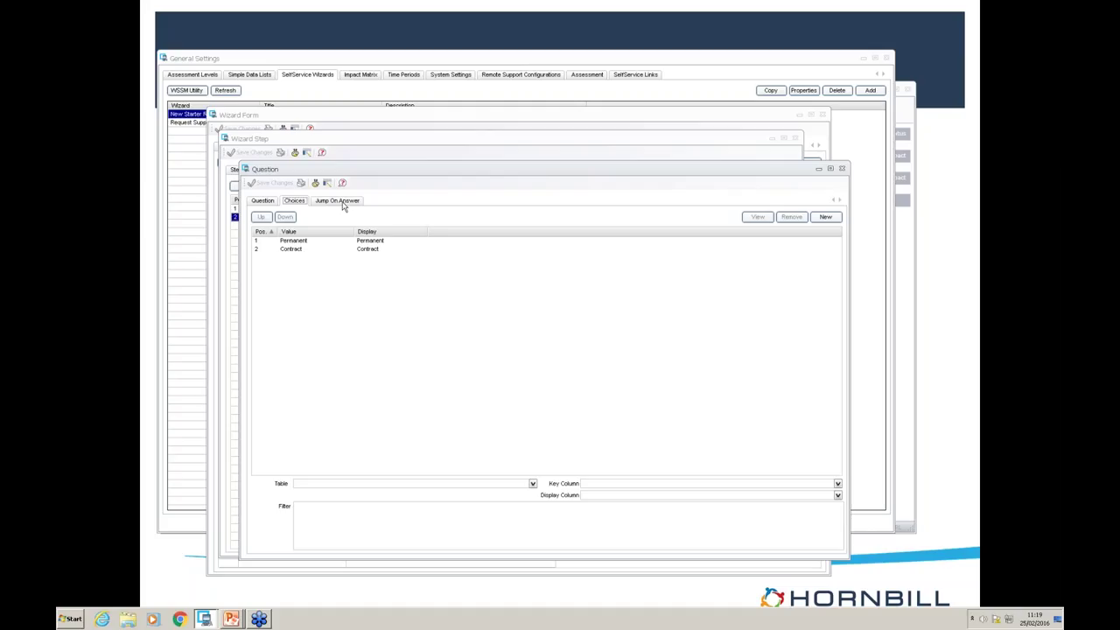
left_click(342, 202)
double_click(283, 242)
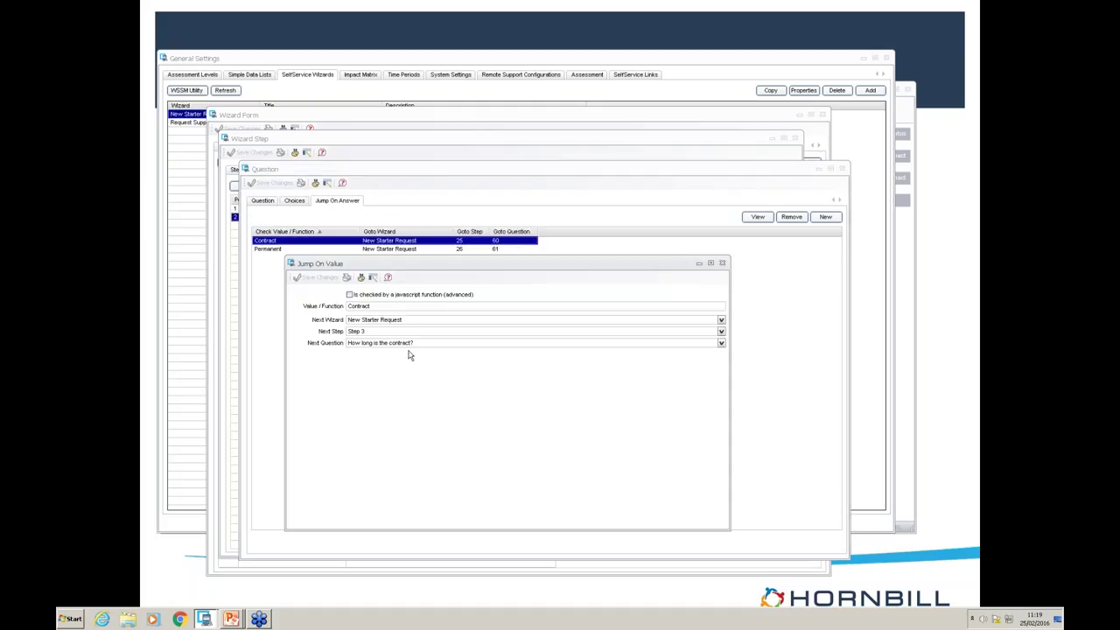
left_click(723, 264)
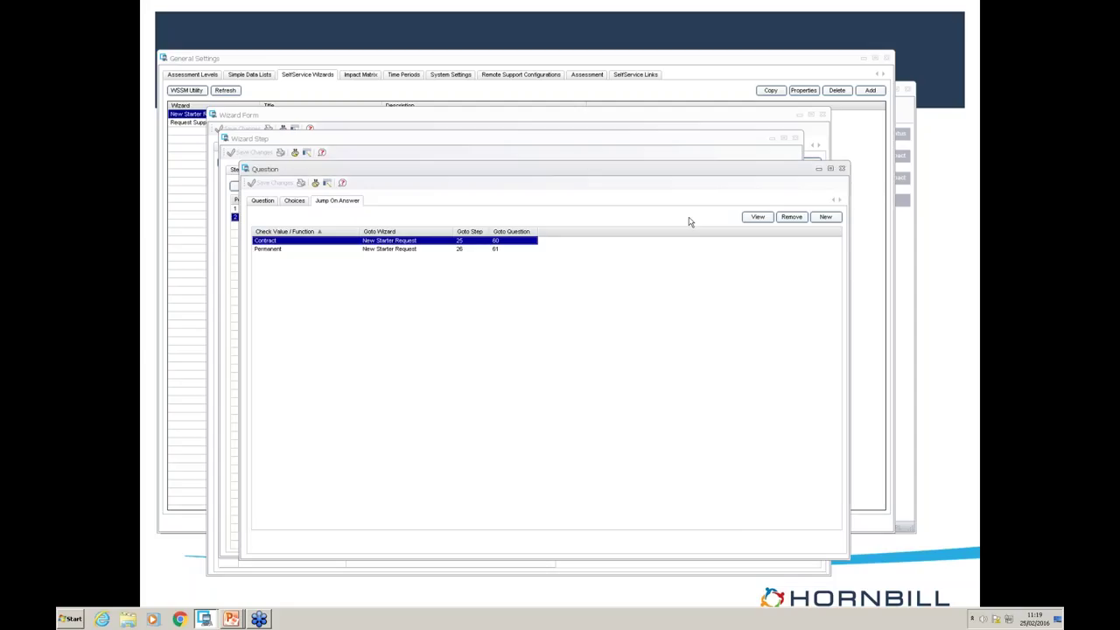
Step: Close the Question, Wizard Step and New Starter Wizard Form windows
left_click(841, 168)
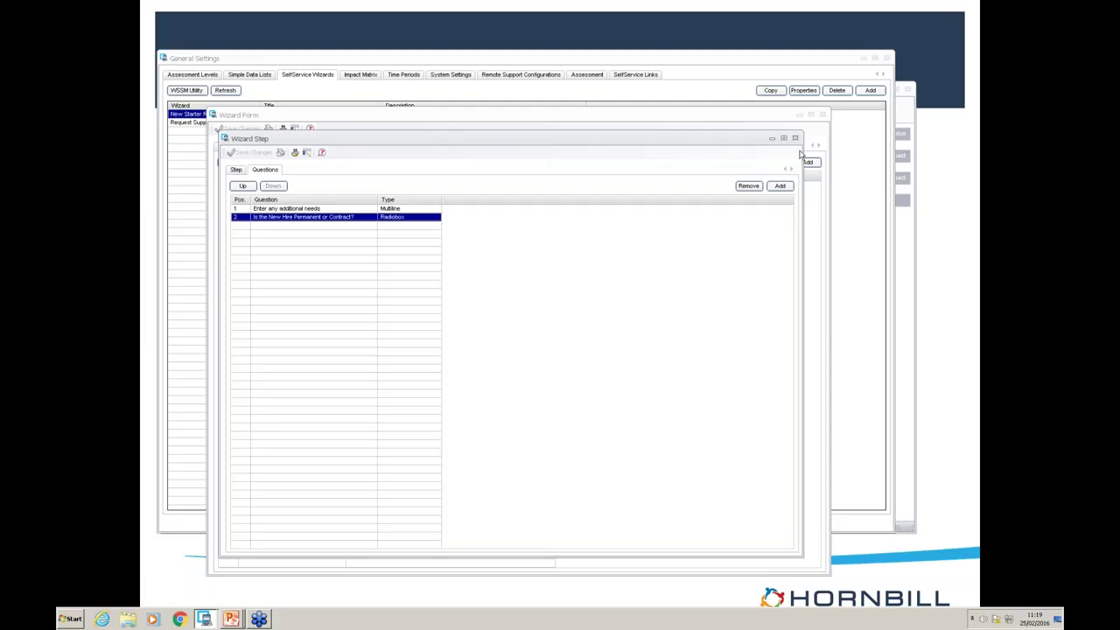
left_click(796, 137)
left_click(823, 115)
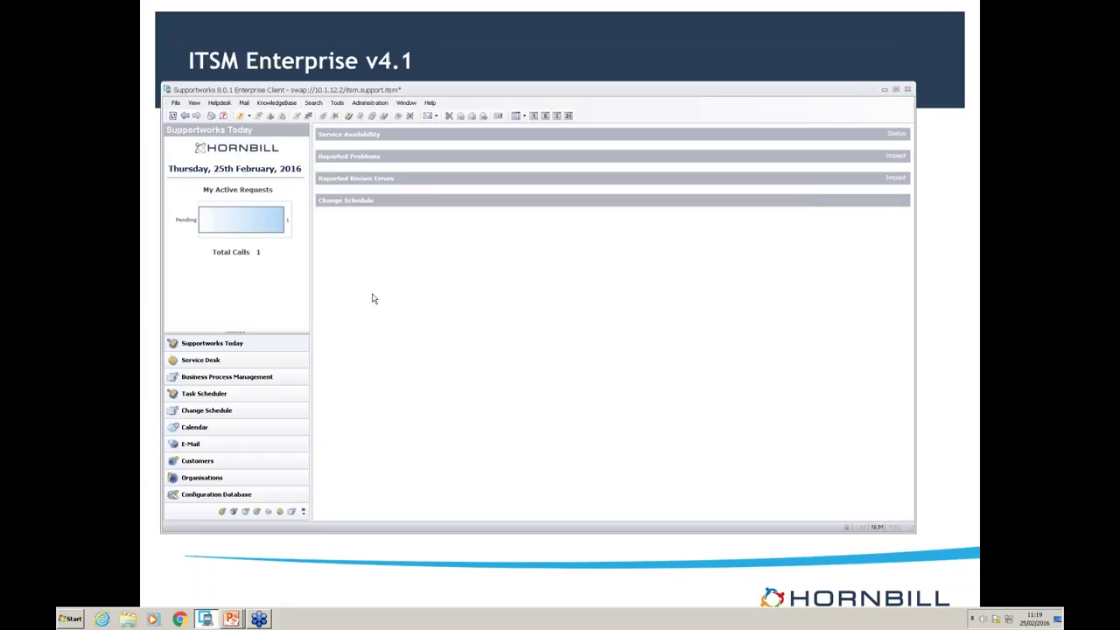
Step: Show the Task Scheduler week calendar for 22–28 Feb 2016
left_click(224, 396)
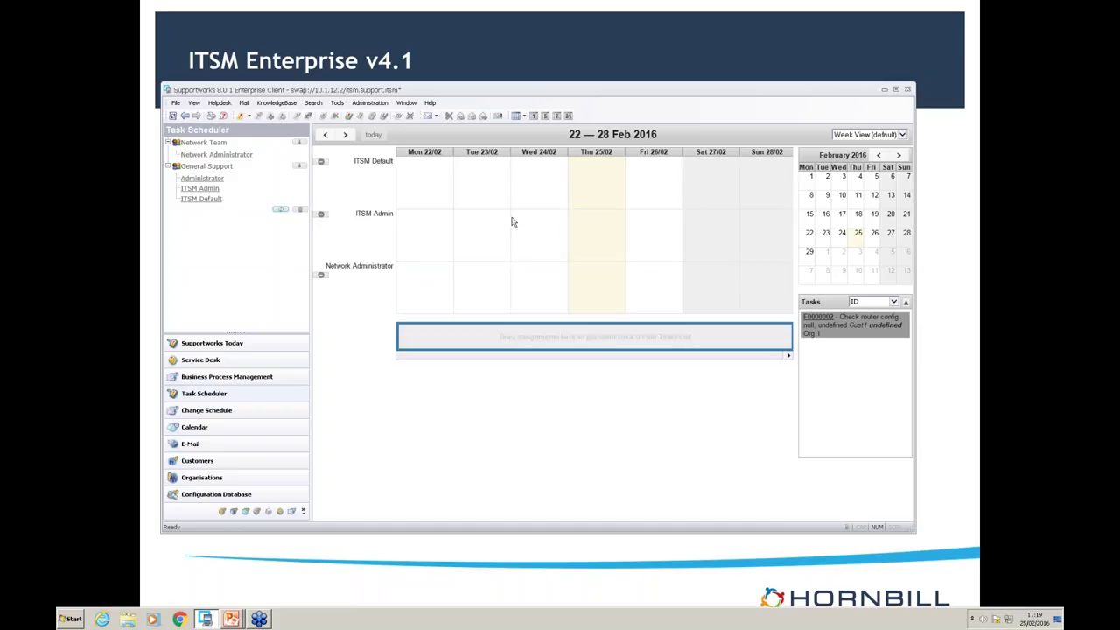
Step: Remove ITSM Default from the scheduler, then try Month and Day views before returning to Week view
left_click(321, 161)
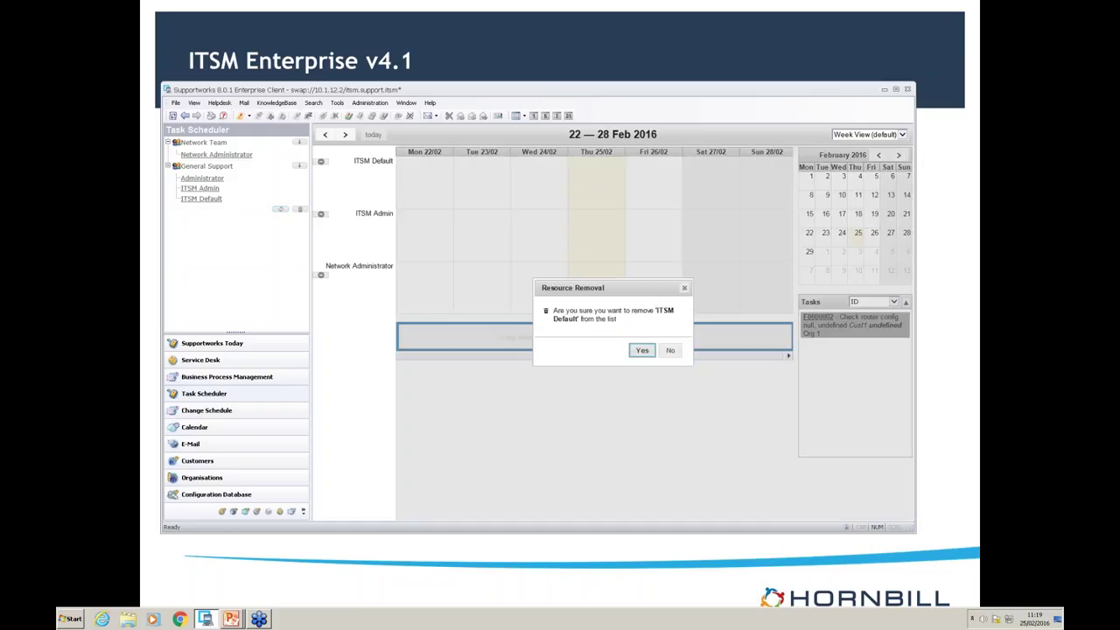
left_click(642, 350)
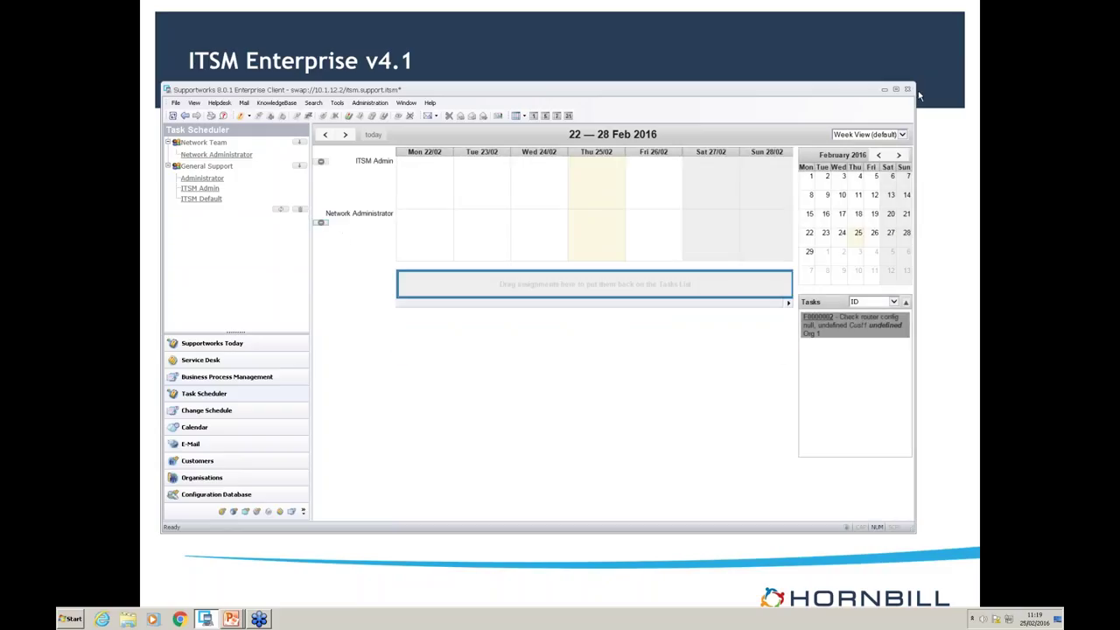
left_click(872, 135)
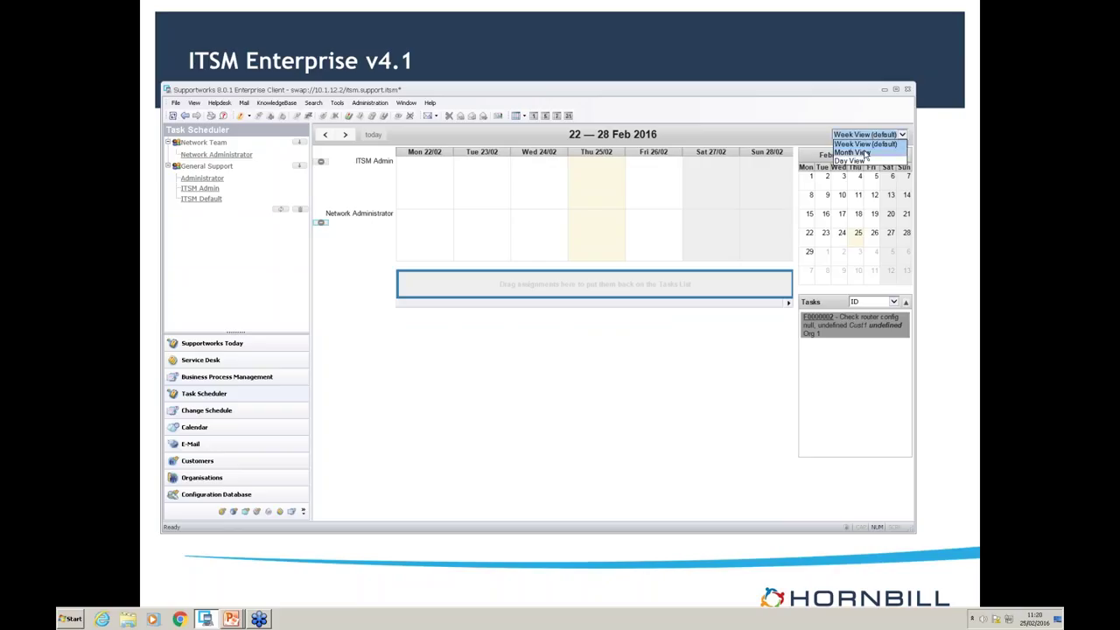
left_click(864, 152)
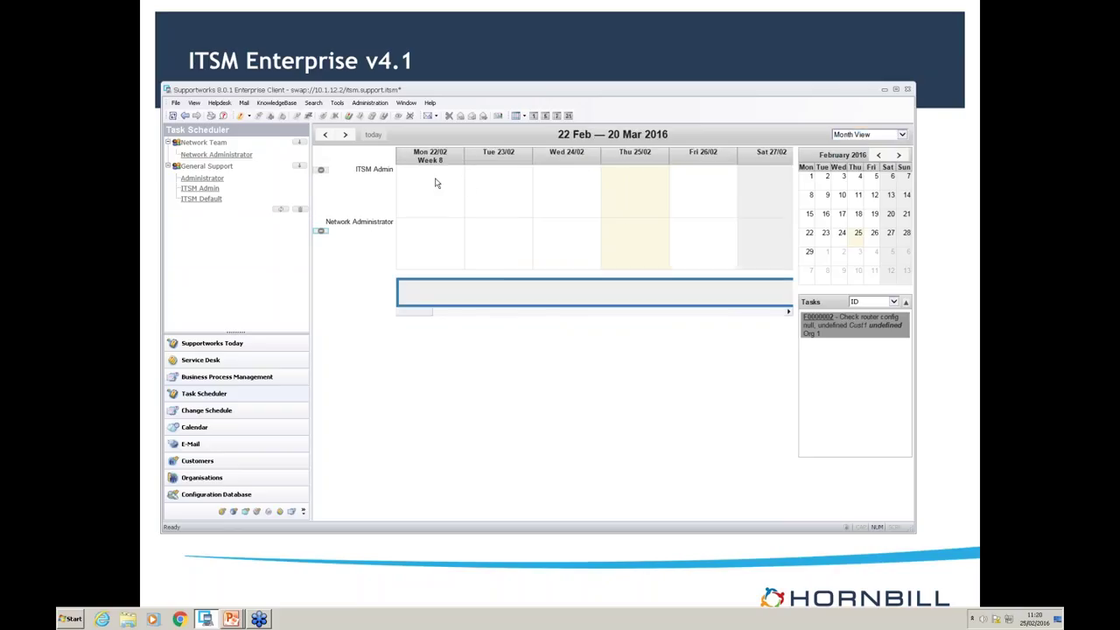
left_click_drag(420, 313, 453, 318)
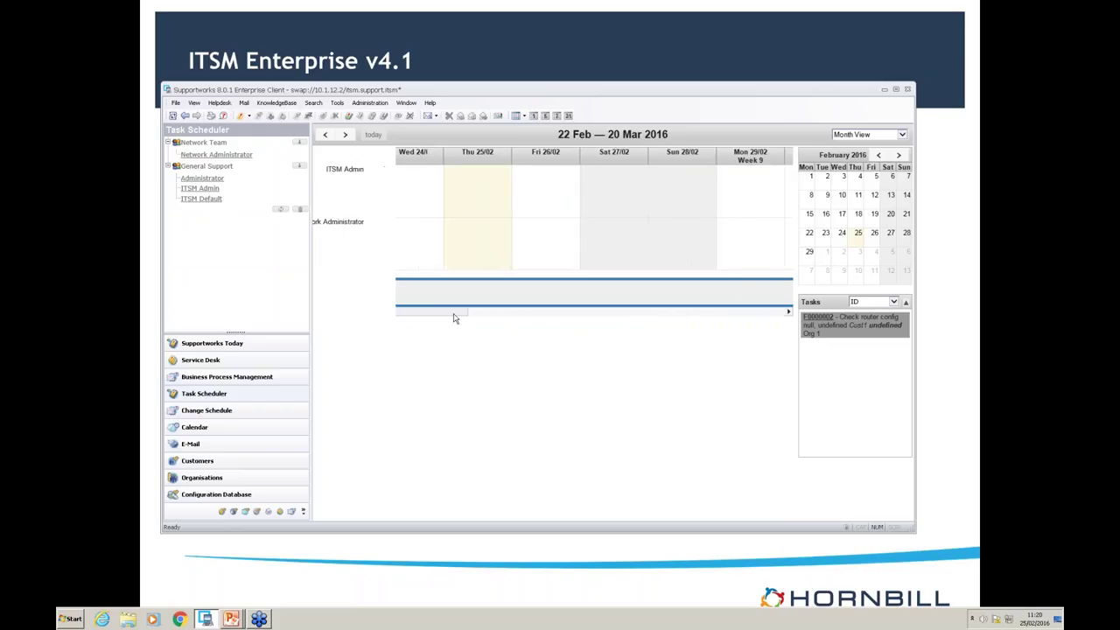
left_click(882, 136)
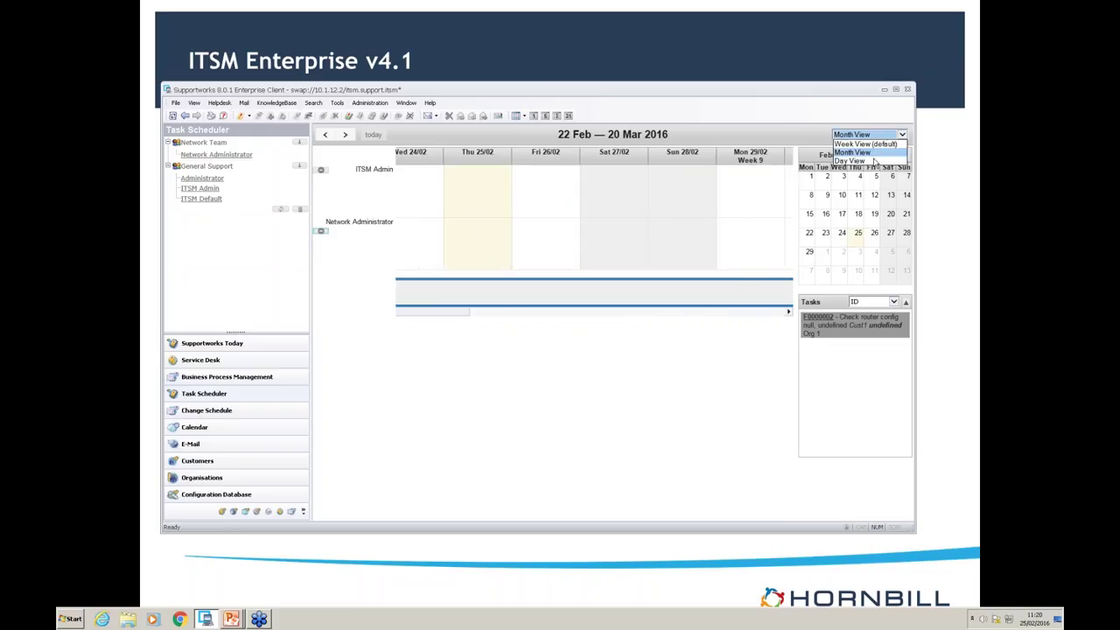
left_click(875, 163)
left_click_drag(453, 306, 411, 313)
left_click(885, 136)
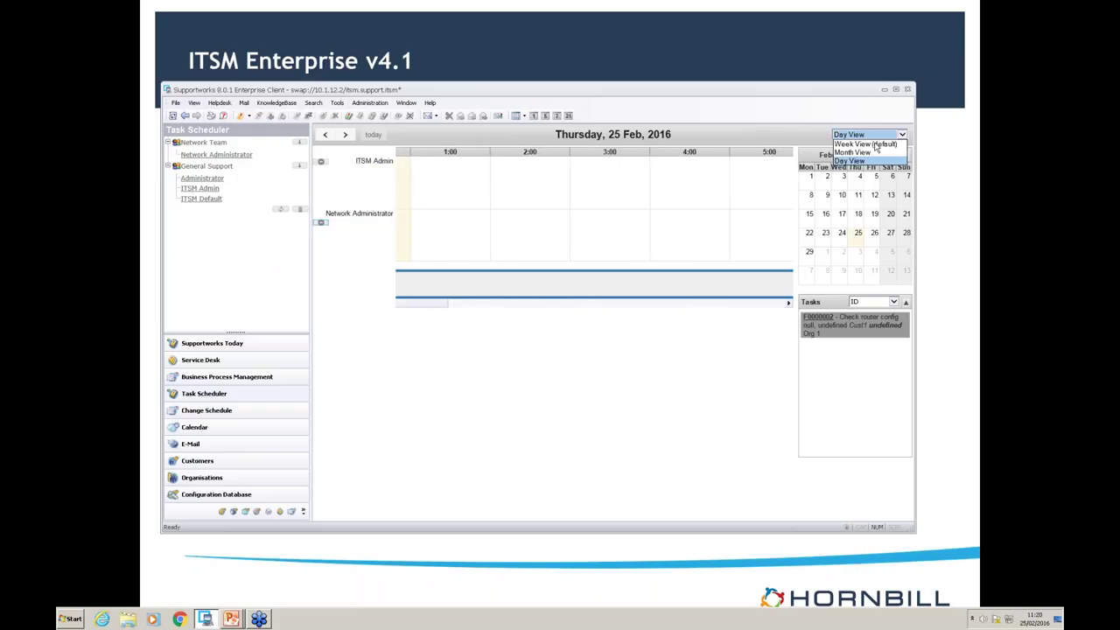
left_click(875, 145)
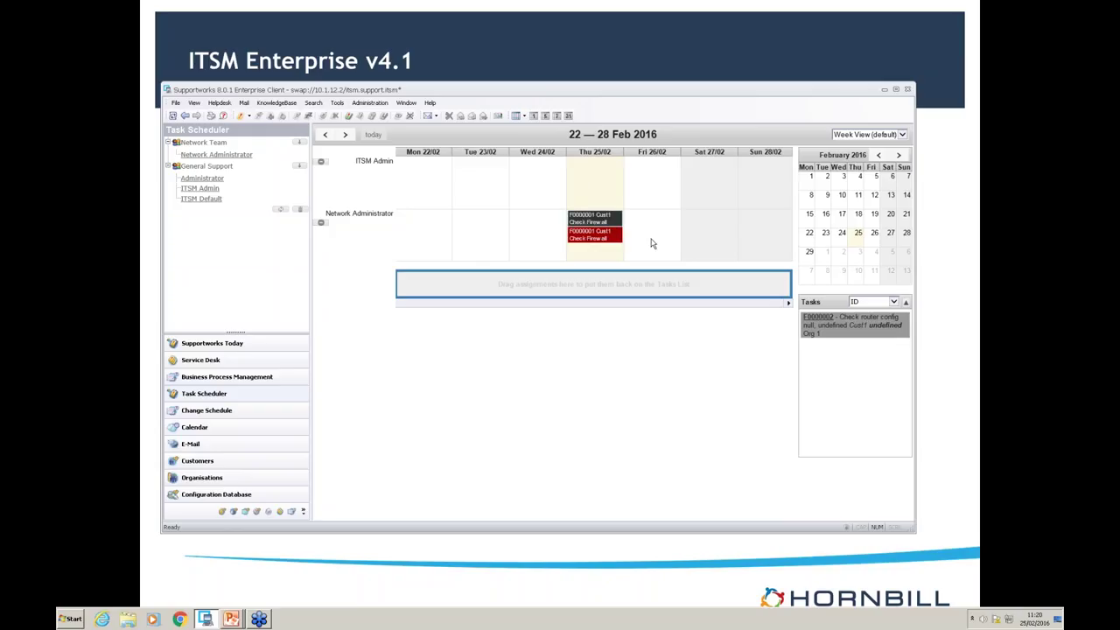
Step: Schedule Check router config on Fri 26/02 for Network Administrator and unschedule Thursday's Check Firewall
left_click_drag(845, 316, 657, 245)
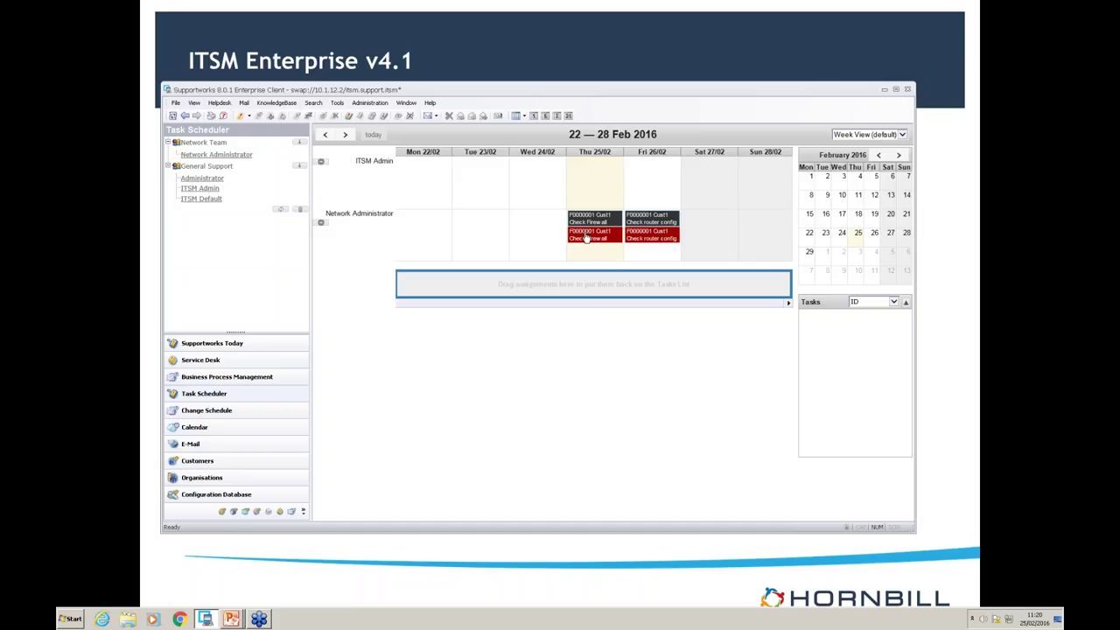
left_click_drag(586, 238, 584, 285)
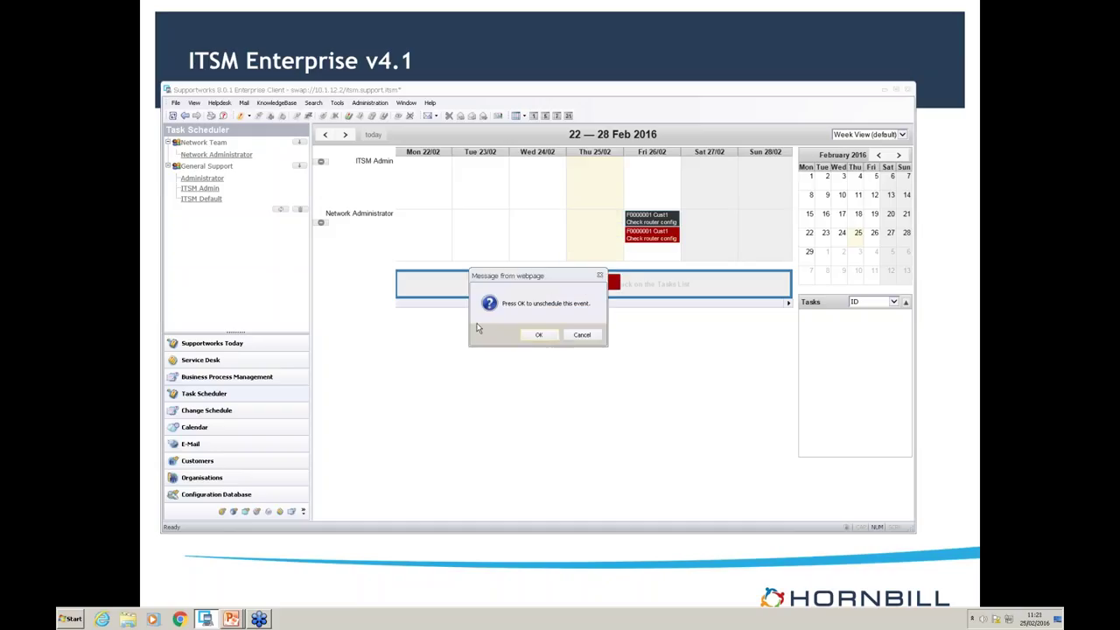
Step: Unschedule Check Firewall, move Check router config to Sat 27/02/2016, and page the mini-calendar to March and back
left_click(544, 336)
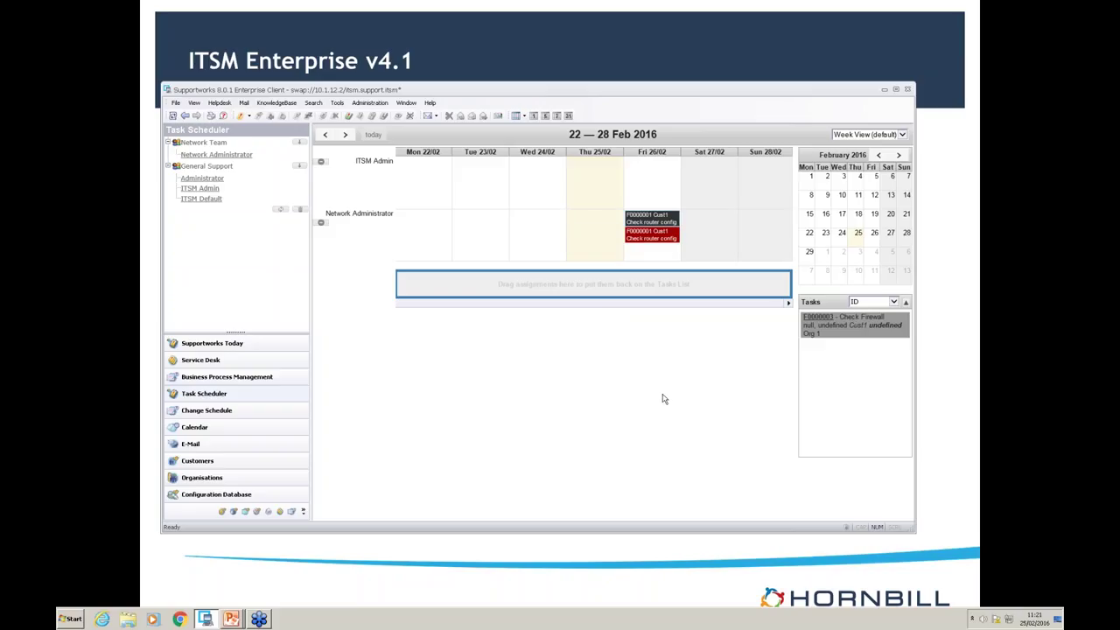
left_click_drag(662, 237, 717, 238)
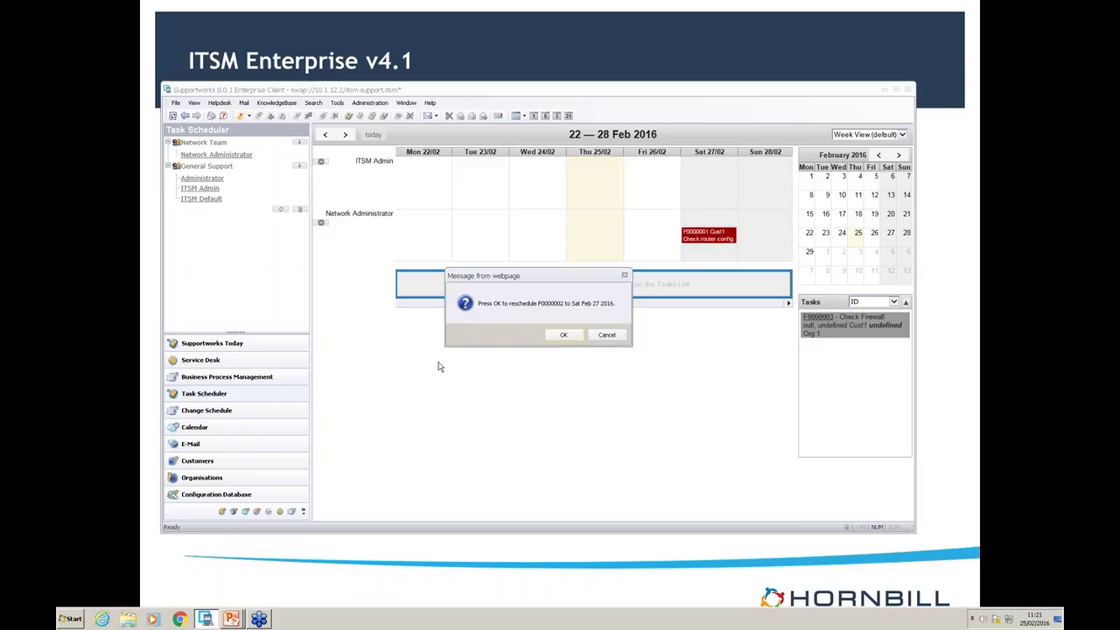
left_click(564, 334)
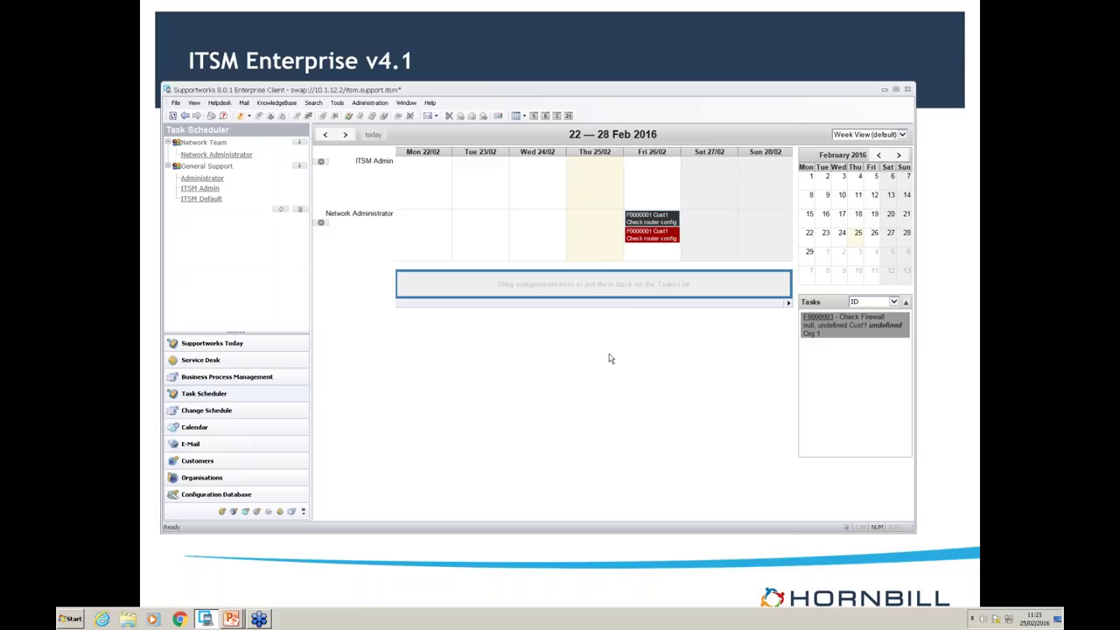
left_click(898, 156)
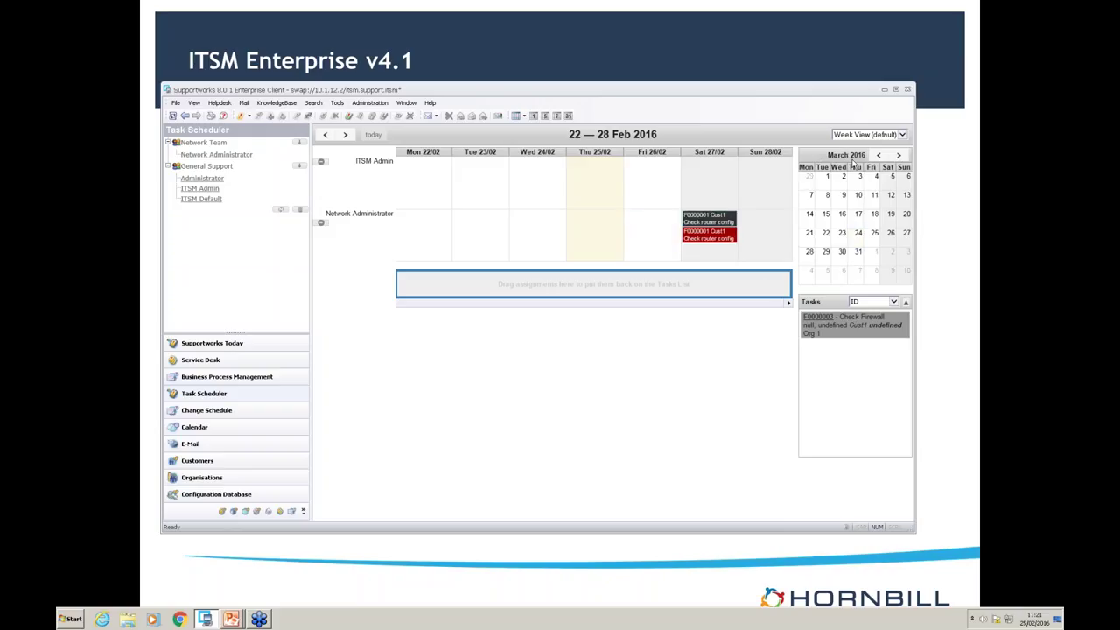
left_click(878, 157)
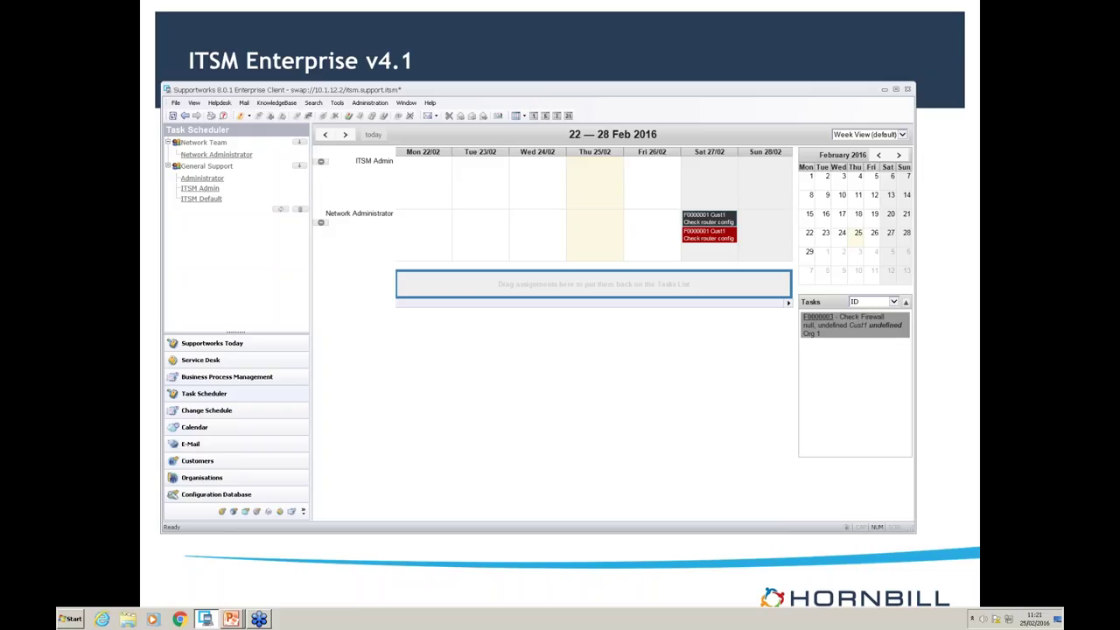